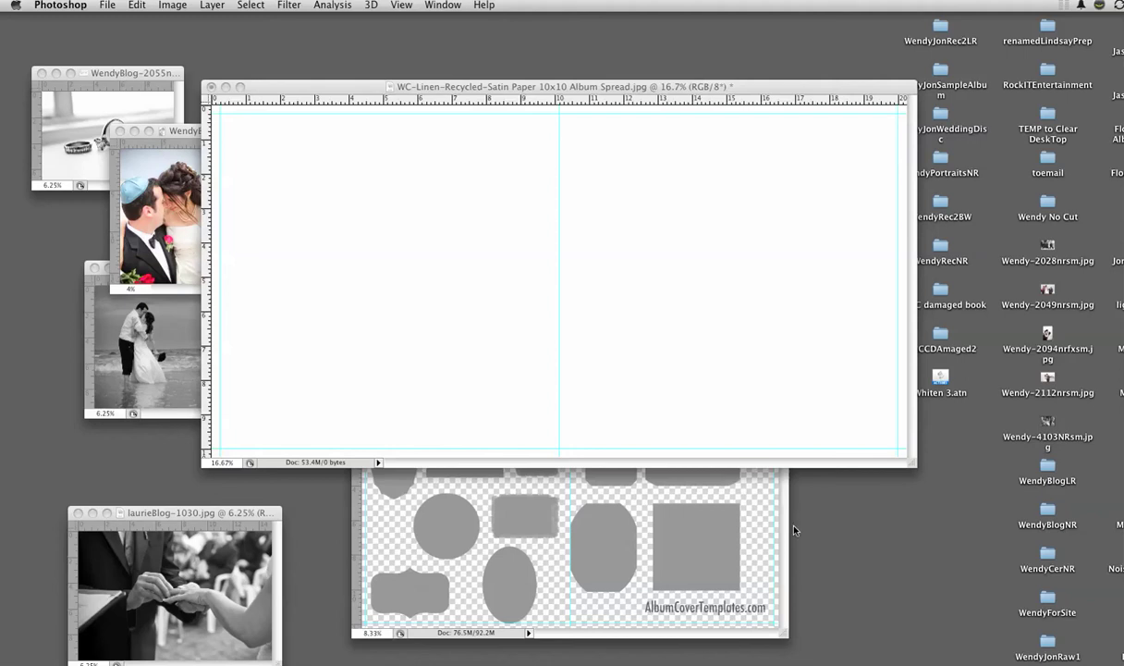
Step: Arrange the windows so the blank WC-Linen 10x10 album spread sits in front of the shapes placeholder document
click(781, 509)
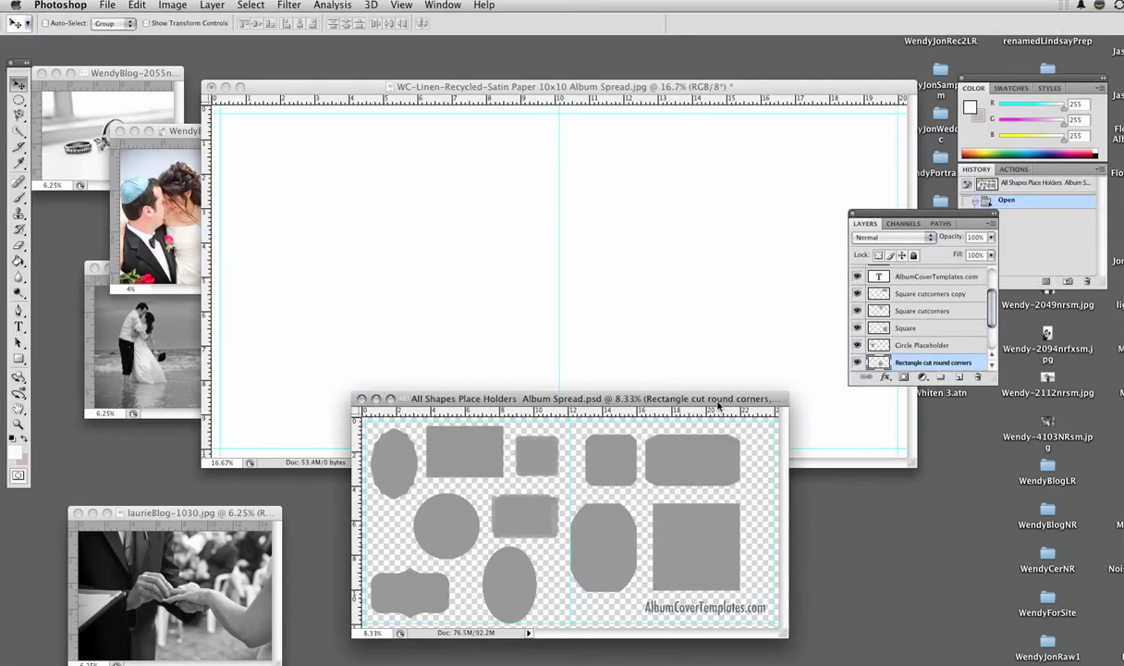
drag(459, 400, 425, 383)
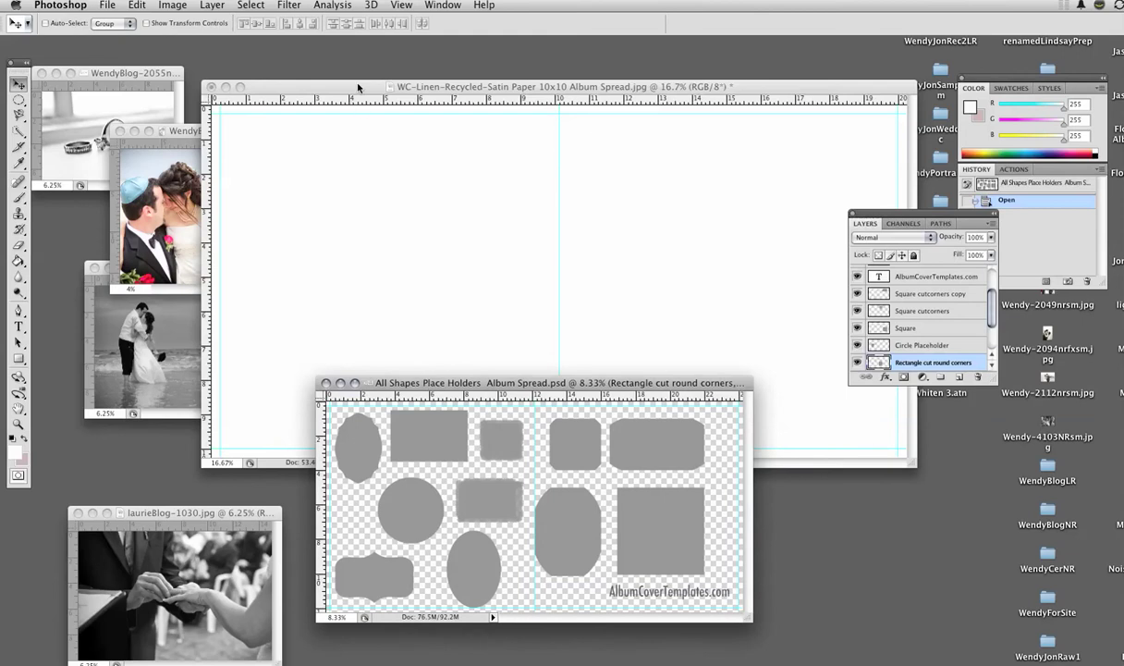
click(358, 87)
drag(358, 87, 329, 65)
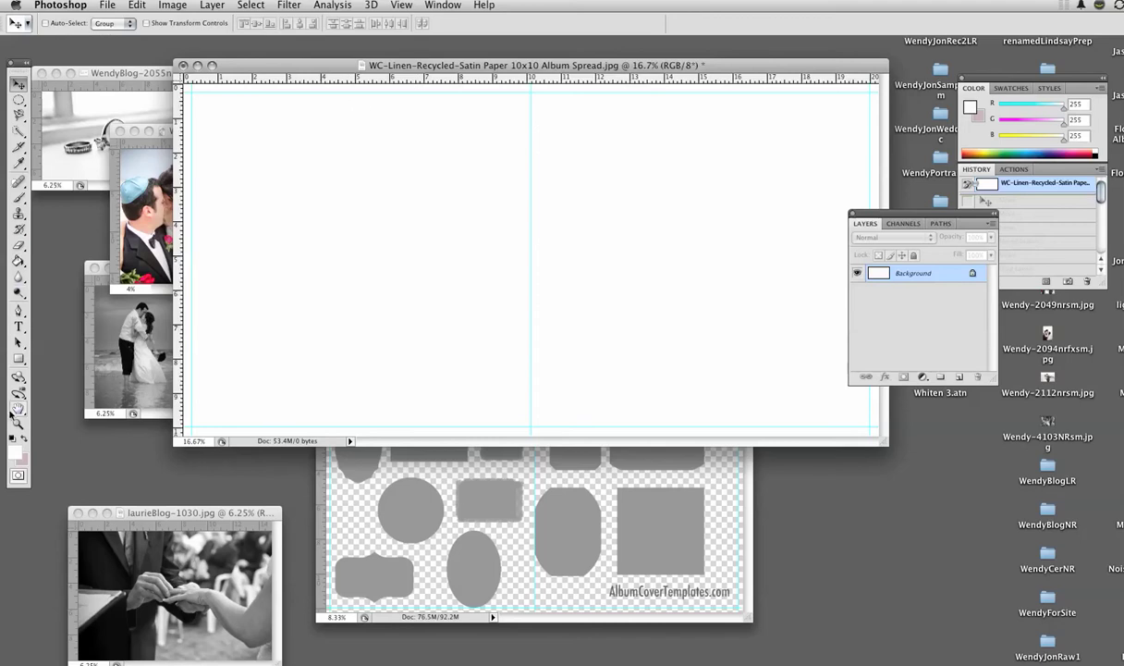
Step: Fill the spread's Background with a near-black colour (R 6) using the Paint Bucket
click(18, 261)
click(16, 452)
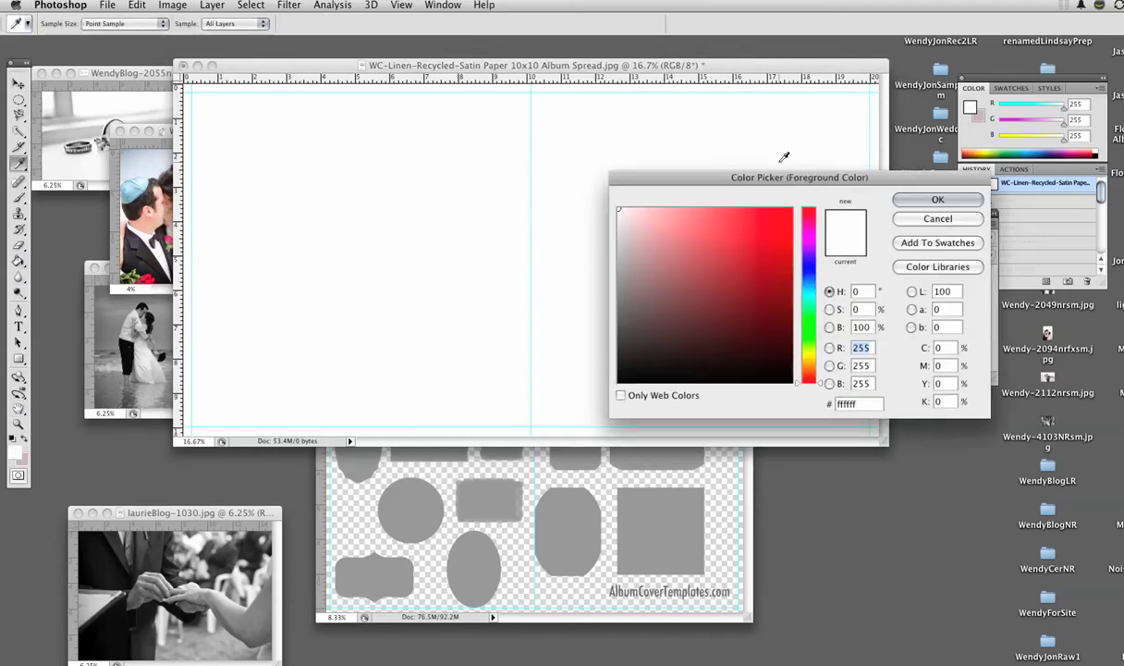
text(6)
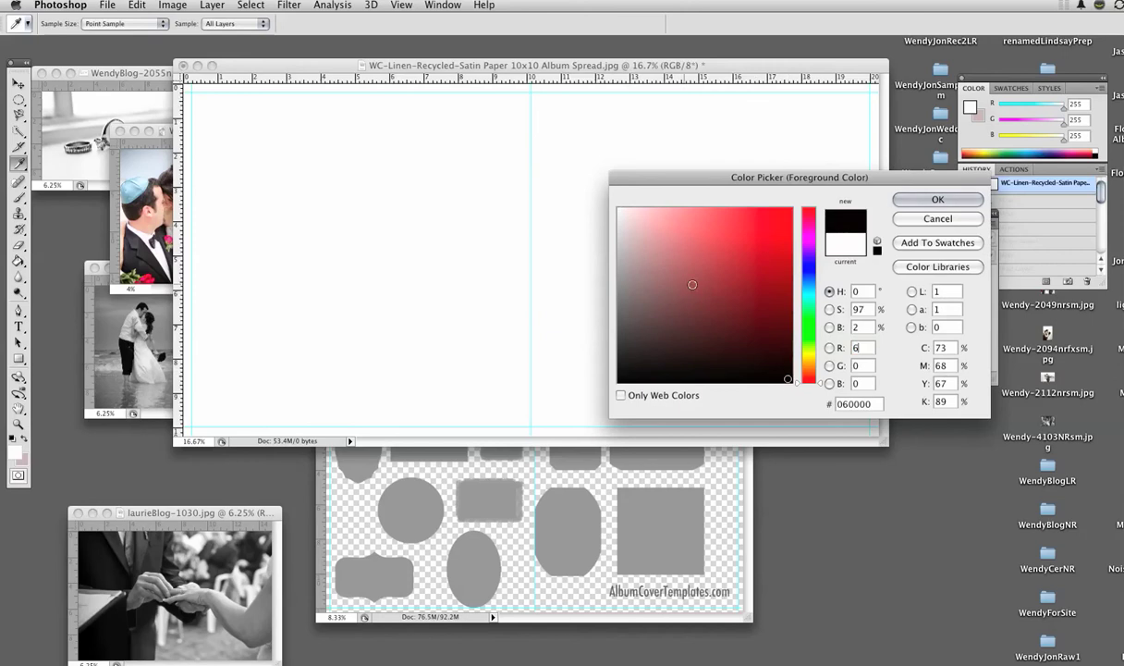
click(933, 201)
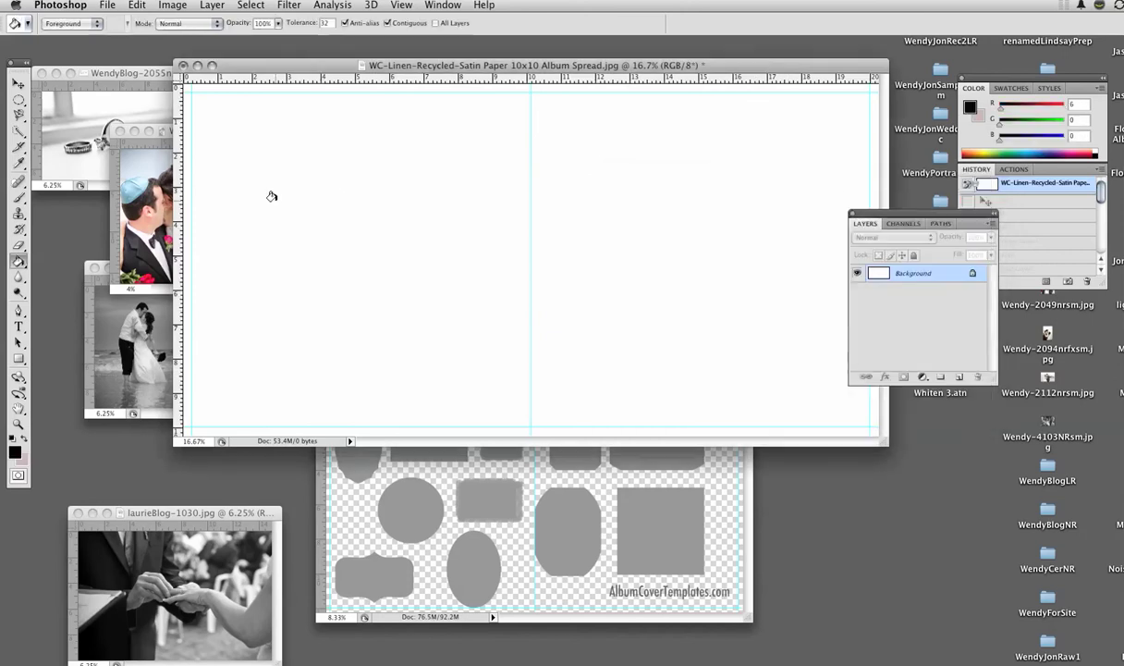
click(335, 184)
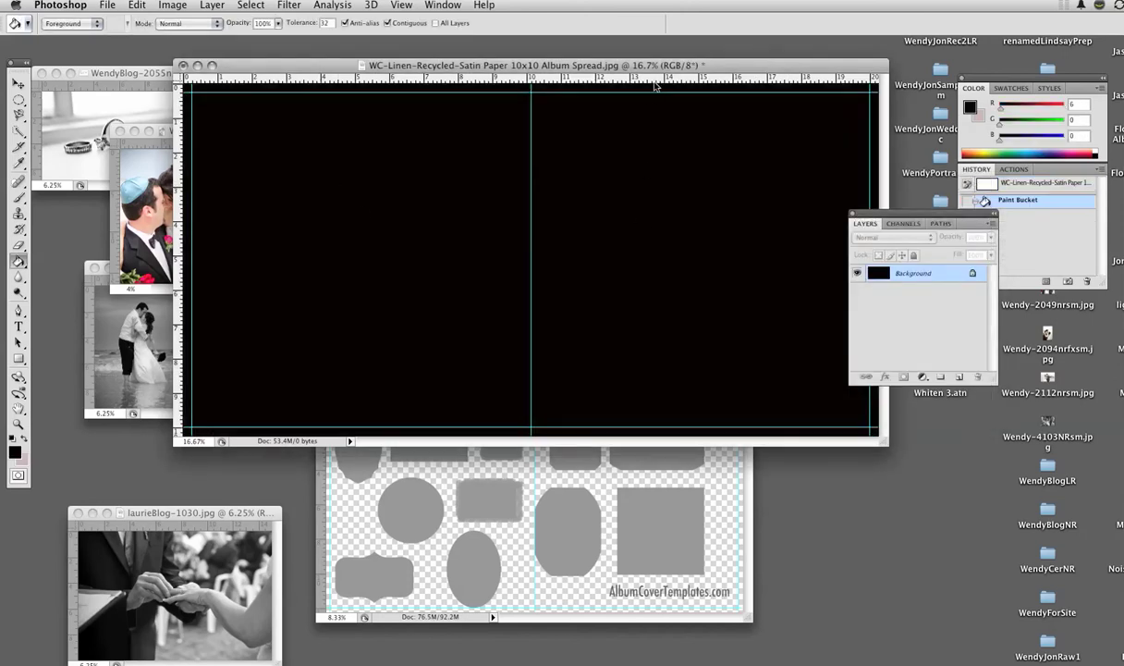
click(711, 503)
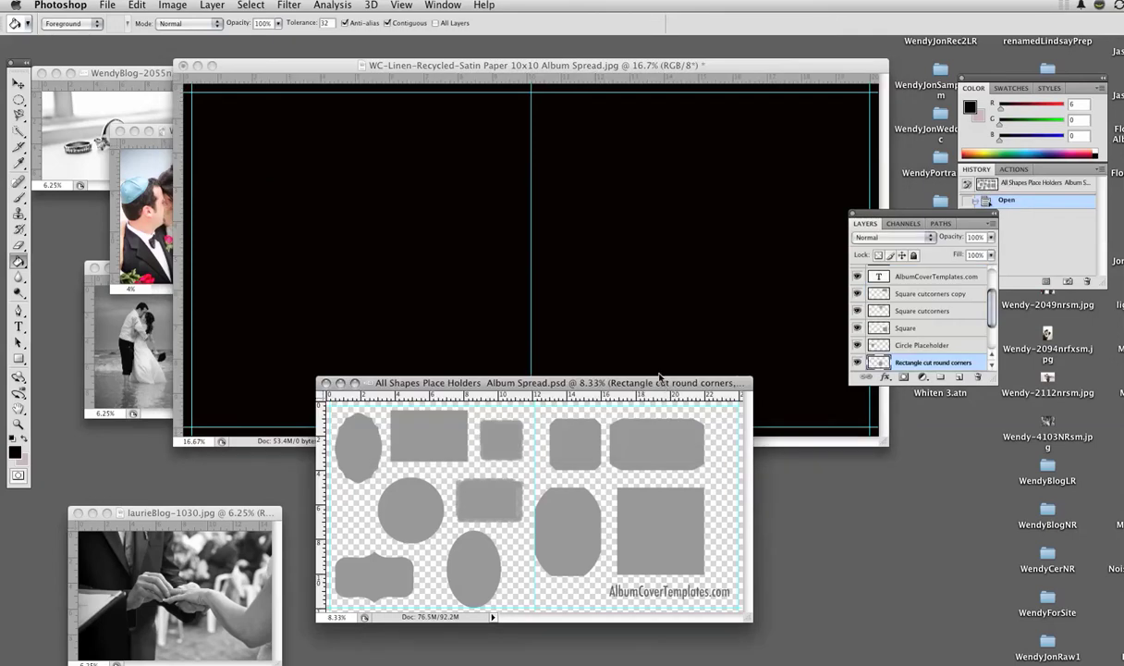
Step: Drag the grey Square layer from the shapes document into the album spread
click(19, 83)
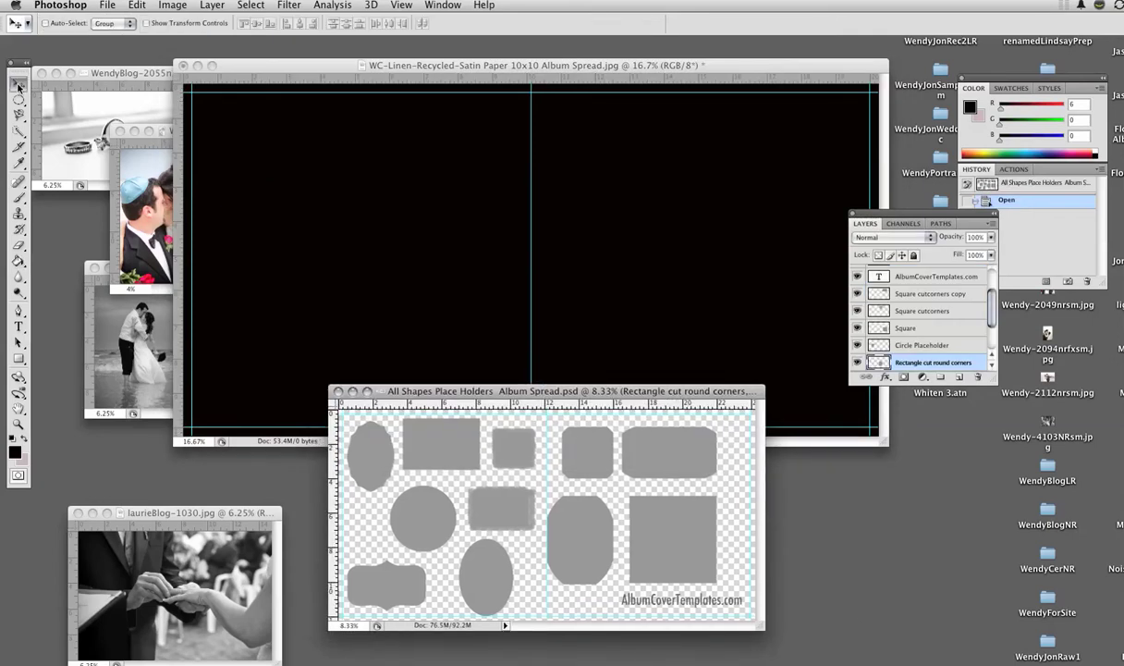
mouse_move(692, 542)
mouse_down()
mouse_move(632, 440)
mouse_move(653, 508)
mouse_move(697, 545)
mouse_up()
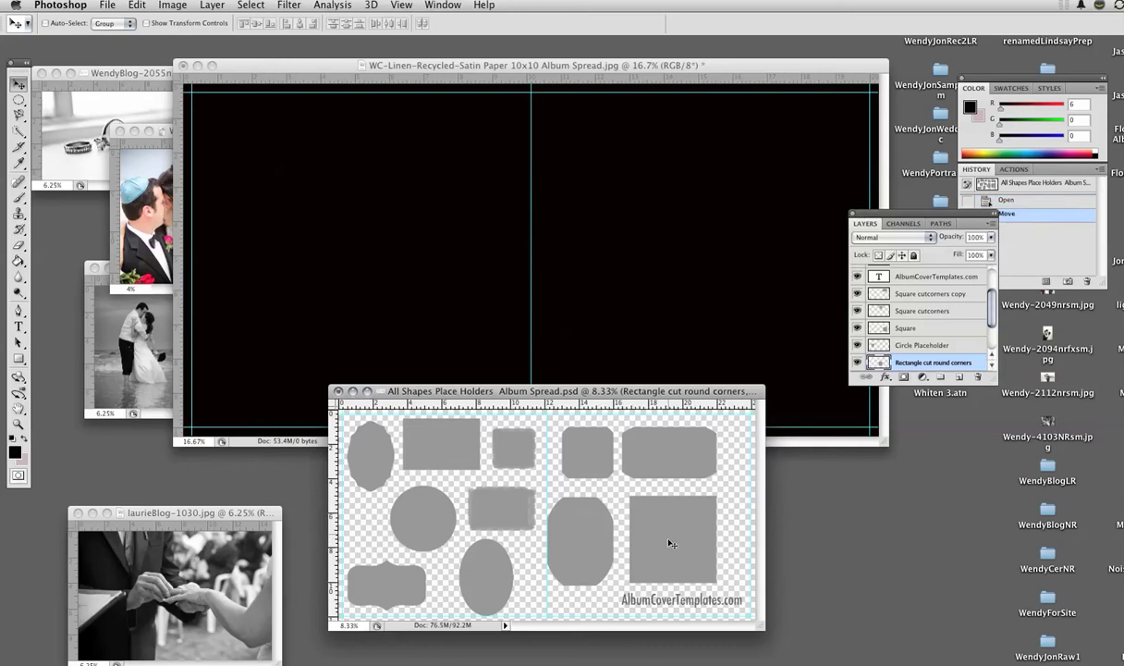
click(886, 325)
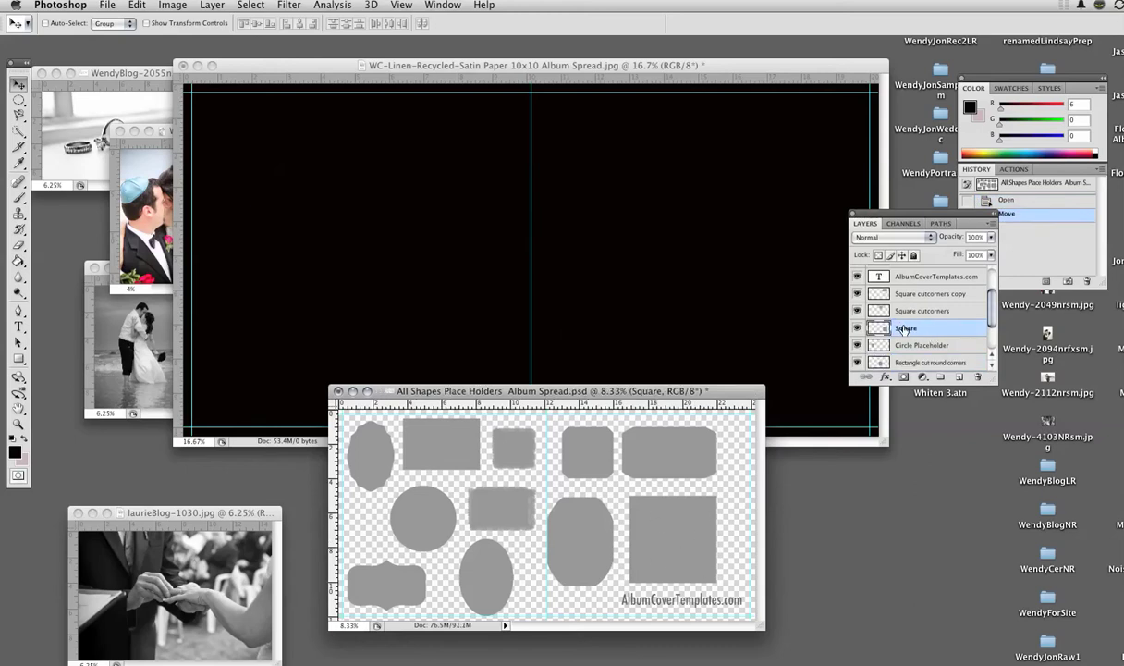
drag(633, 526, 354, 216)
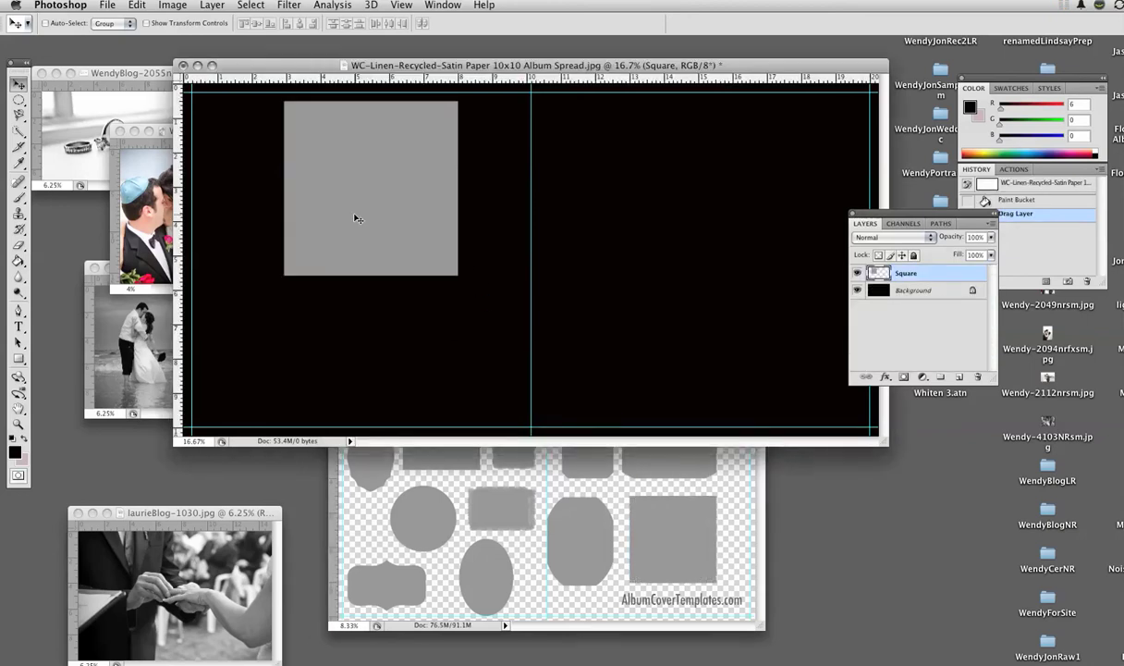
Step: Move the shapes window aside and position the grey square lower-left on the left page
click(664, 538)
drag(621, 395, 767, 427)
click(416, 163)
drag(376, 176, 358, 234)
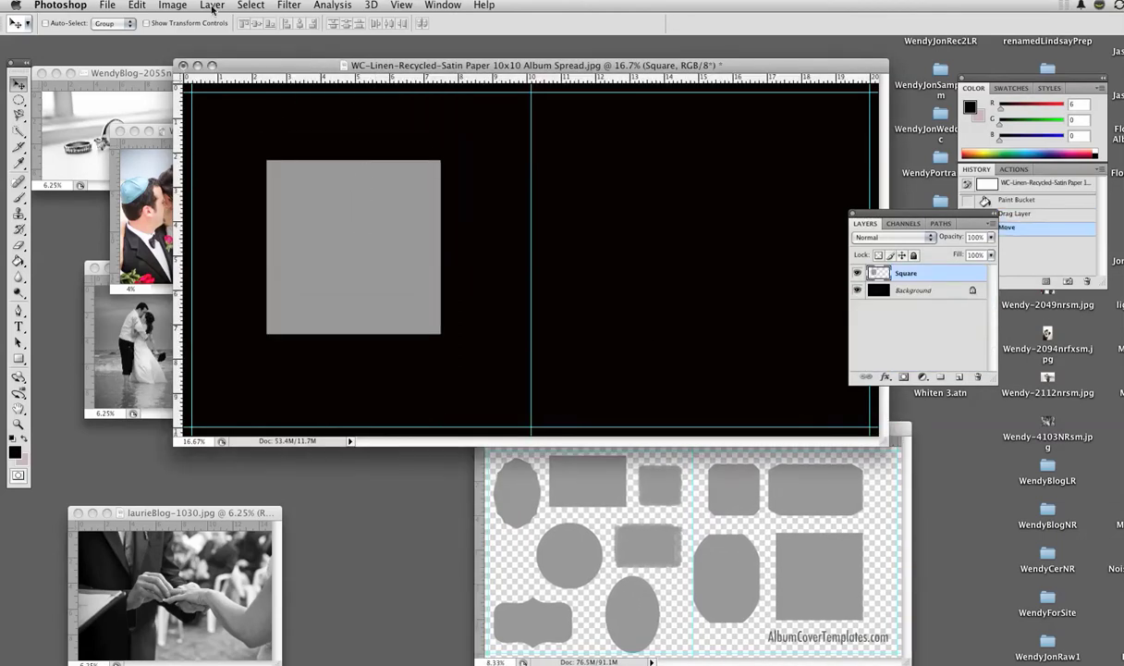
click(135, 8)
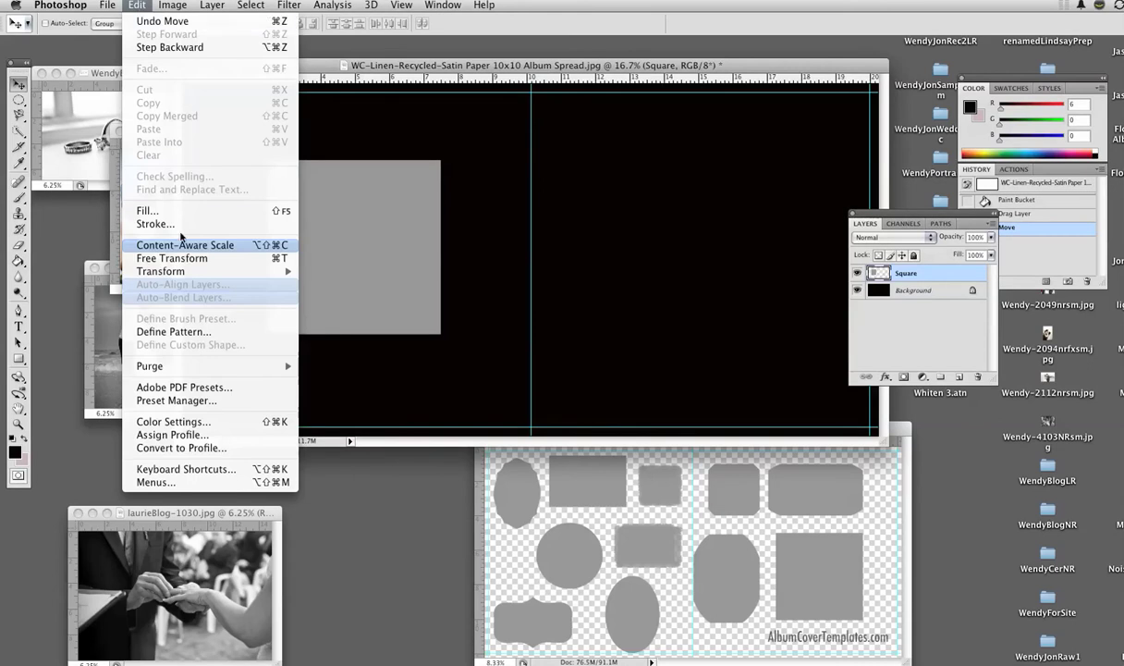
Step: Free Transform the square into a tall rectangle tilted about 10°, shifted up-left on the page
click(182, 260)
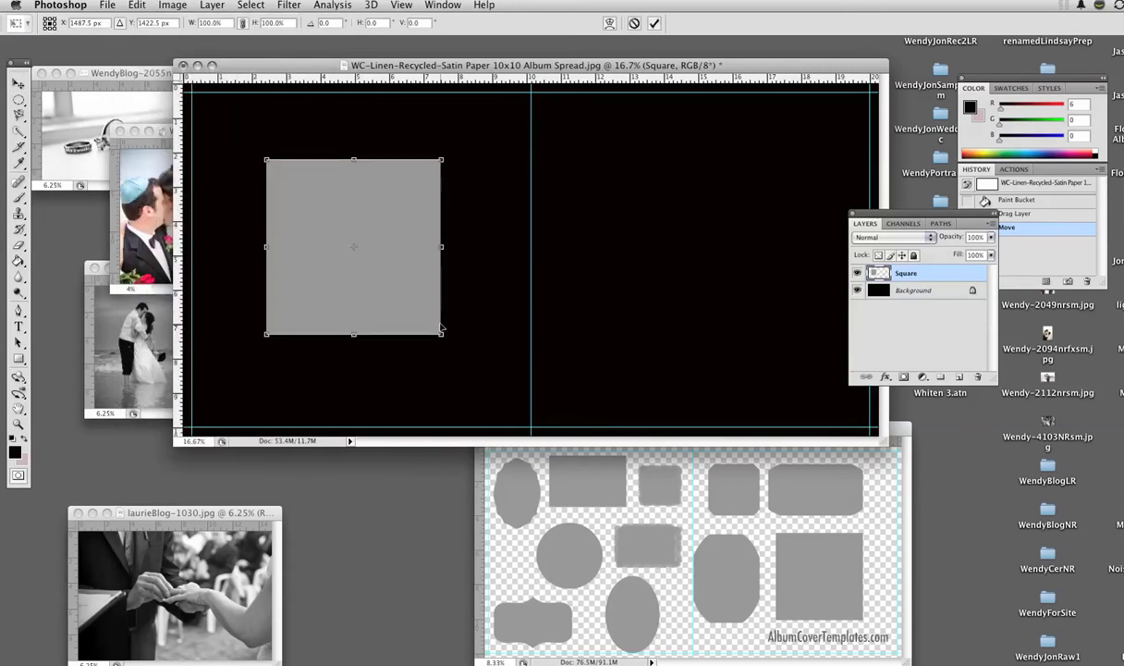
mouse_move(441, 338)
mouse_down()
mouse_move(498, 400)
mouse_move(437, 336)
mouse_up()
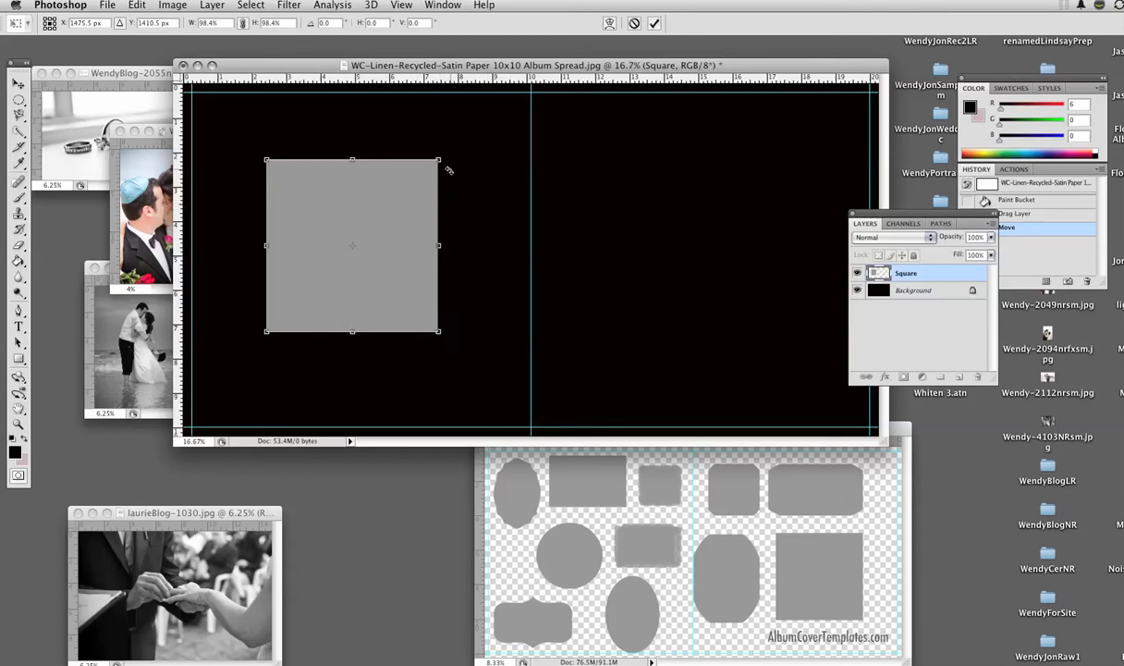
drag(451, 146, 408, 126)
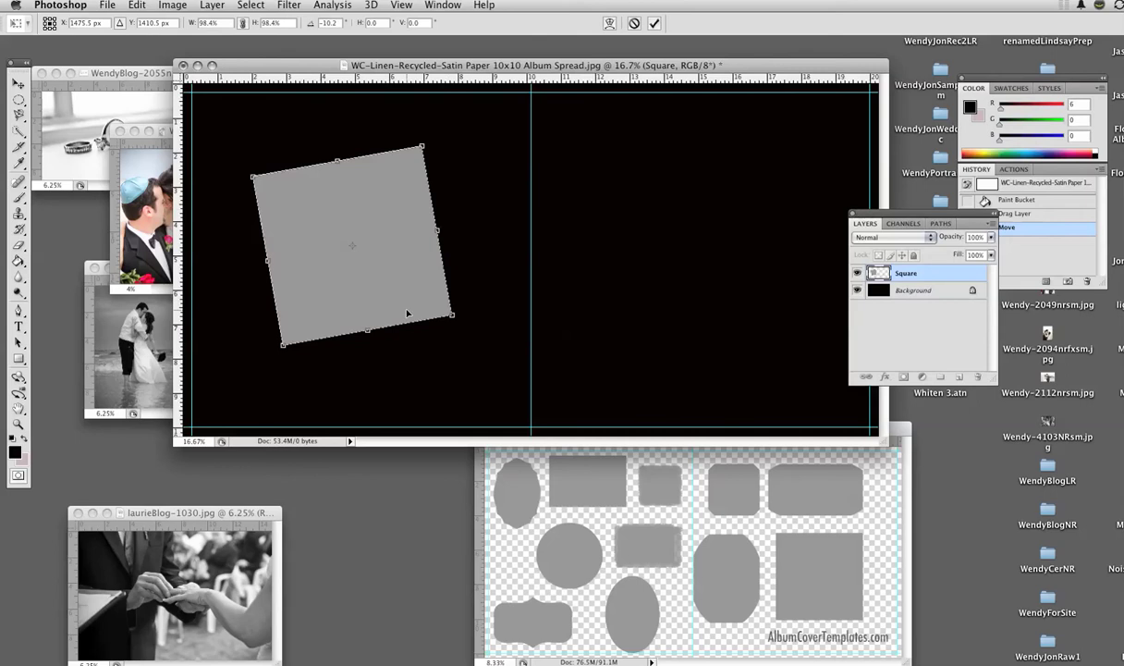
drag(368, 333, 383, 398)
mouse_move(337, 157)
mouse_down()
mouse_move(333, 121)
mouse_move(334, 145)
mouse_up()
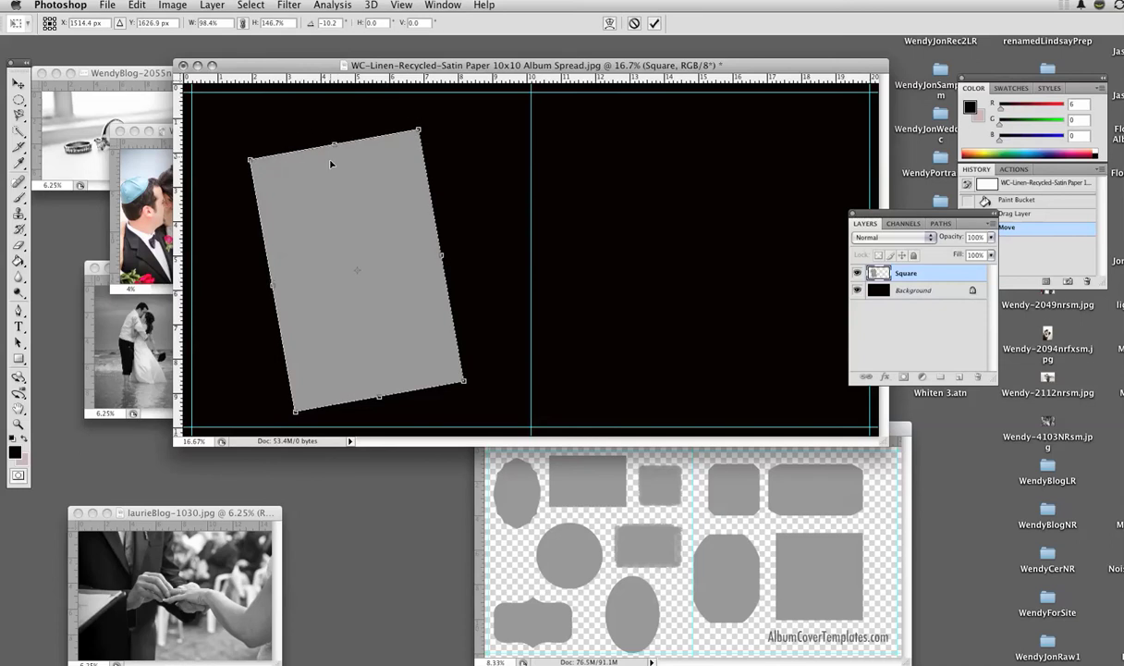
drag(359, 239, 341, 222)
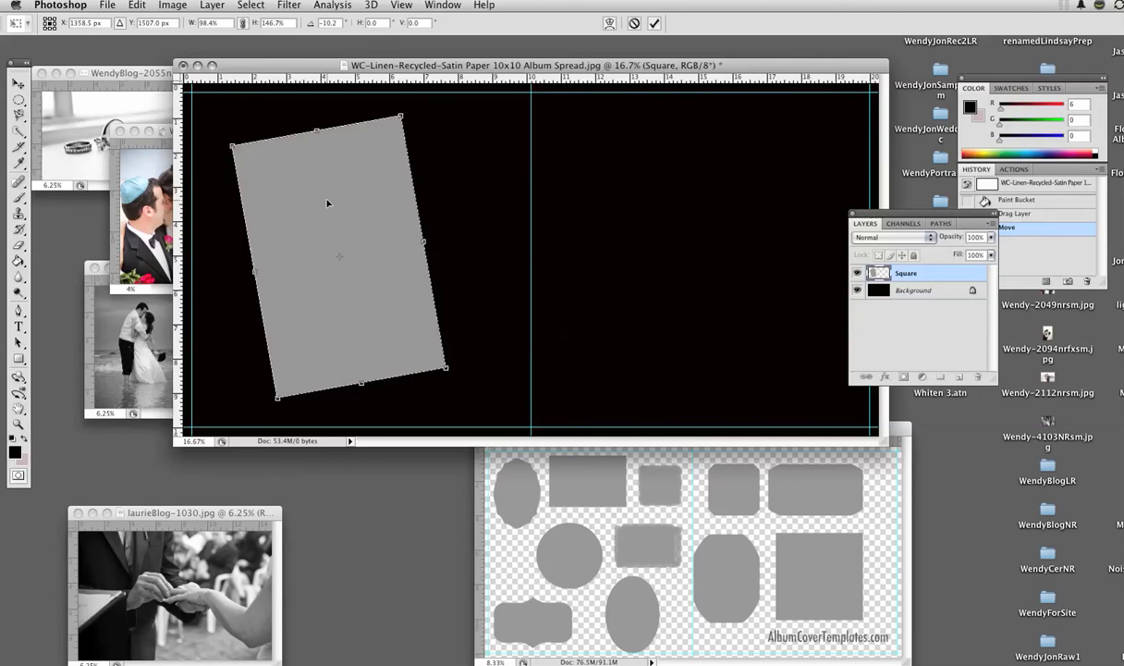
key(Return)
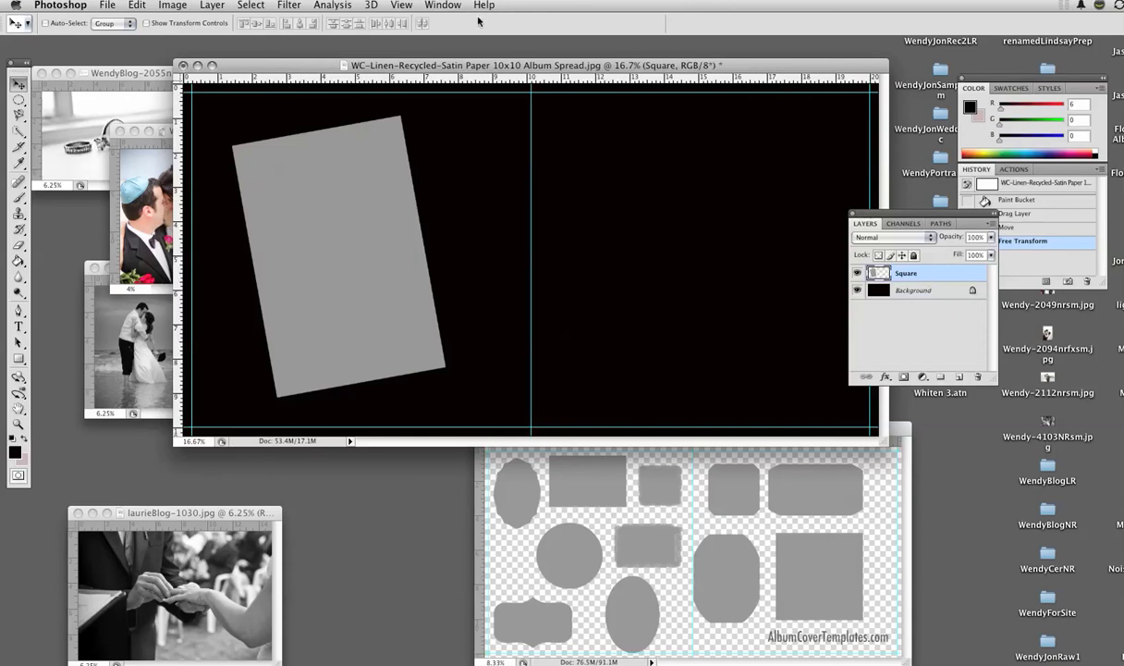
Step: Duplicate the rectangle as a layer named 'rectangle tilt' and drag it onto the right page
click(212, 6)
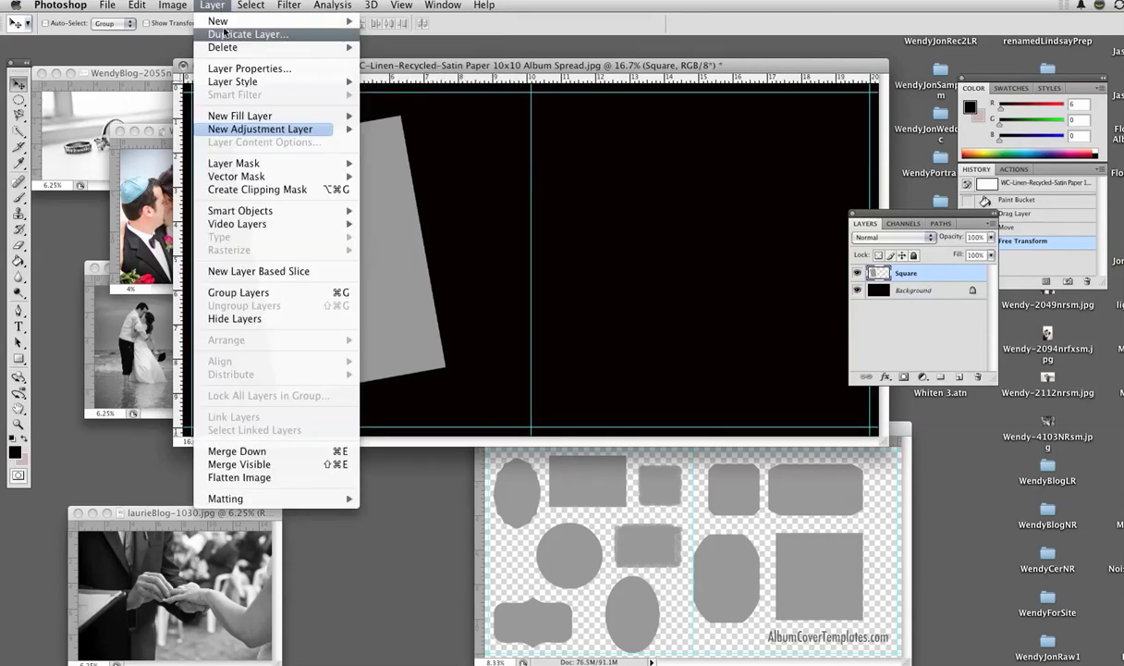
click(225, 35)
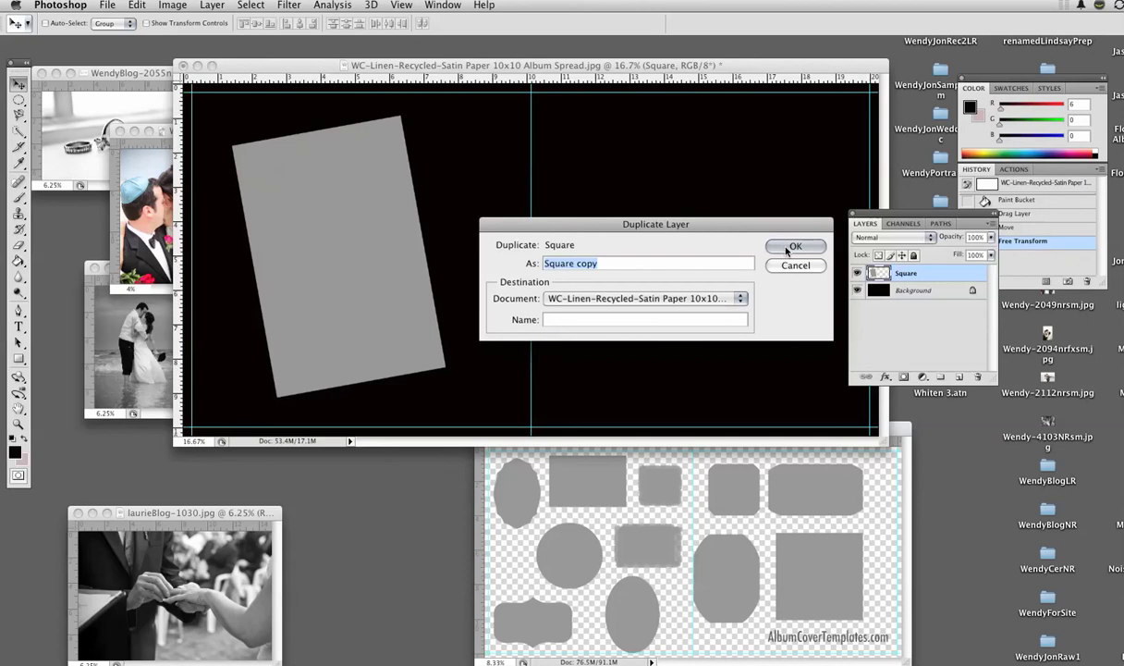
text(rectangle tilt)
click(790, 246)
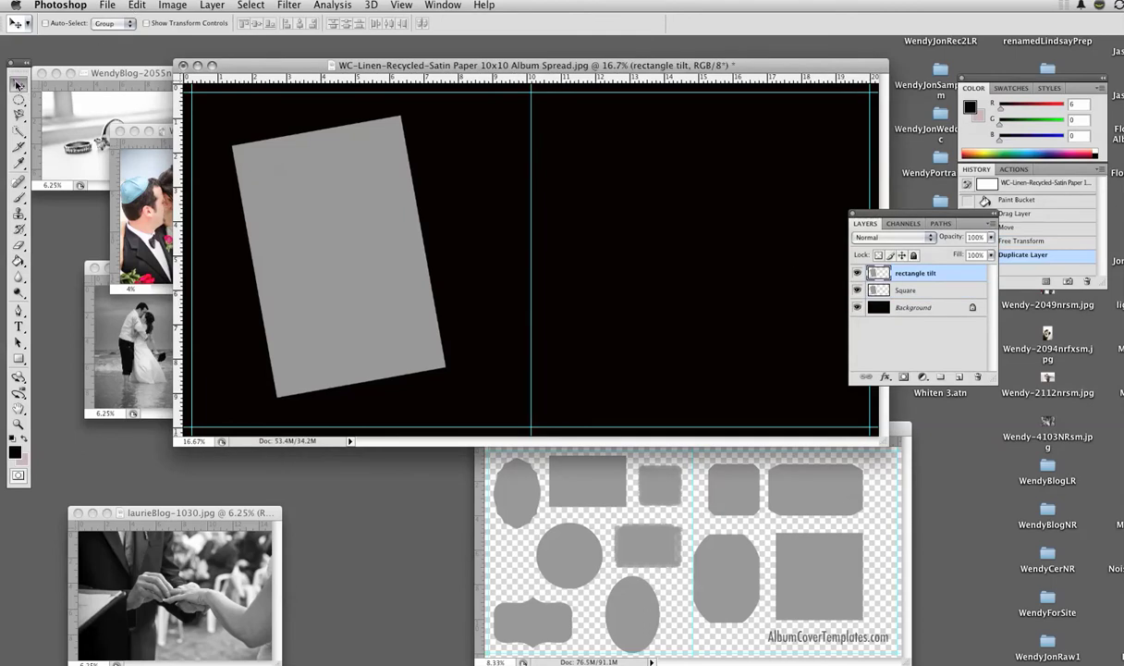
drag(337, 250, 629, 256)
Step: Rotate the rectangle copy 180°, then 90° clockwise to landscape, and nudge it right
click(137, 5)
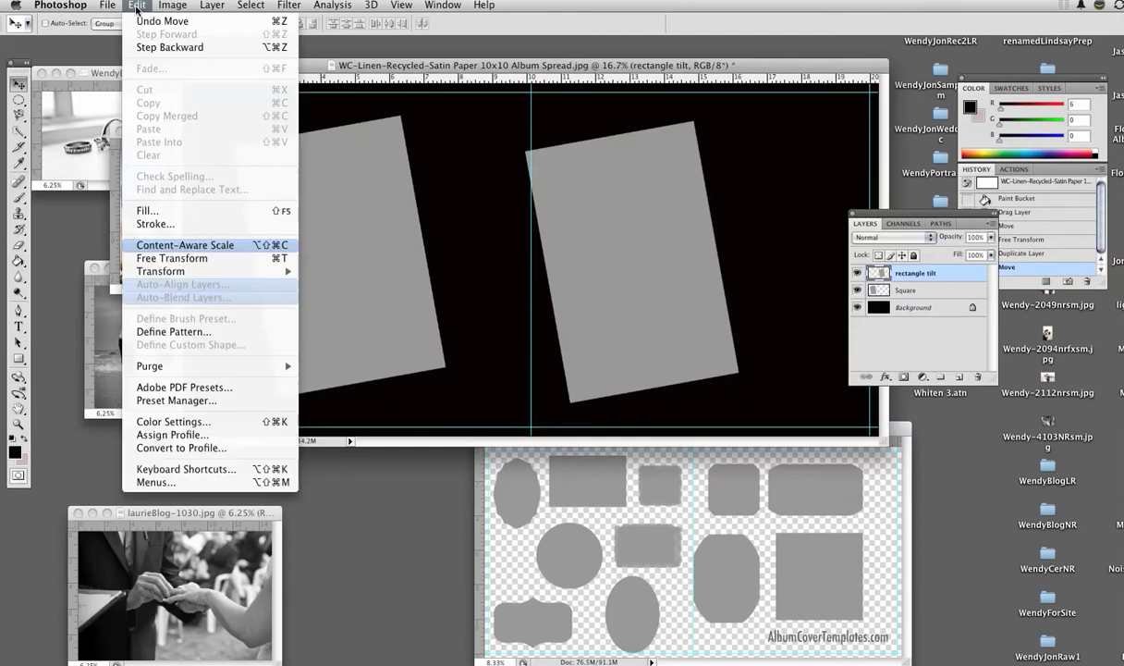
mouse_move(219, 272)
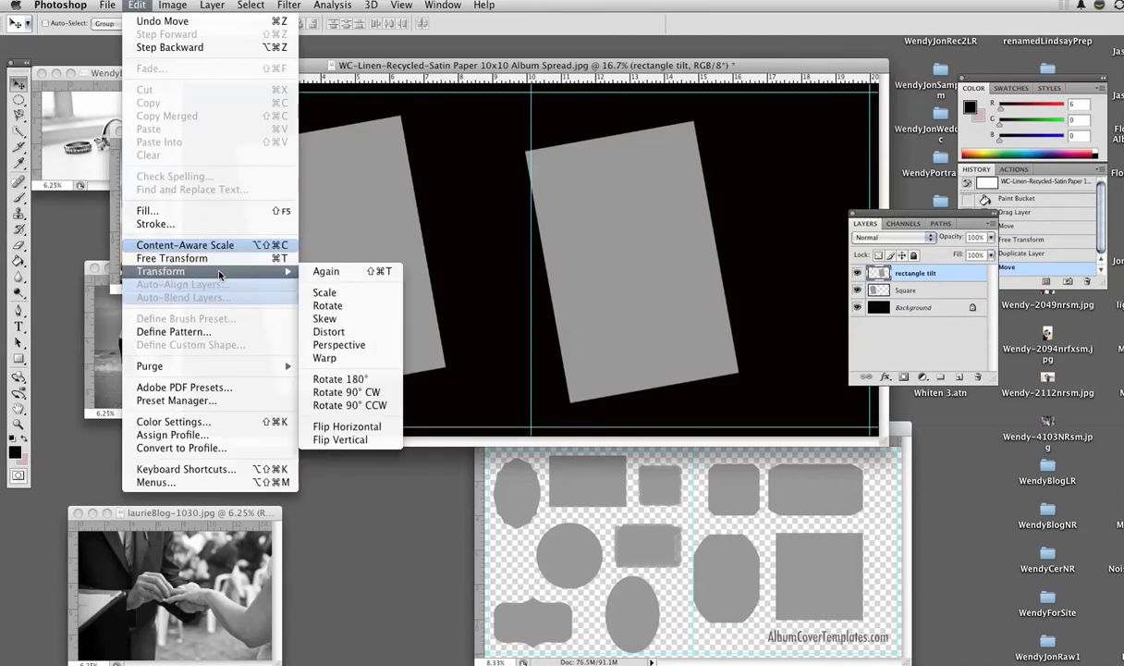
click(347, 380)
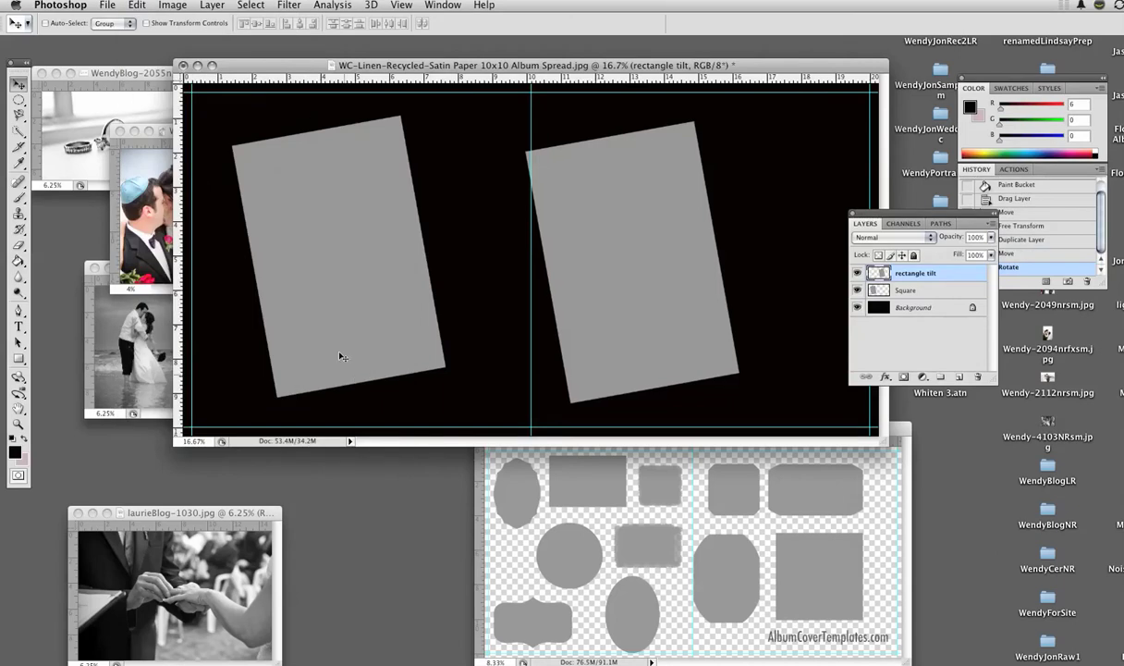
click(153, 6)
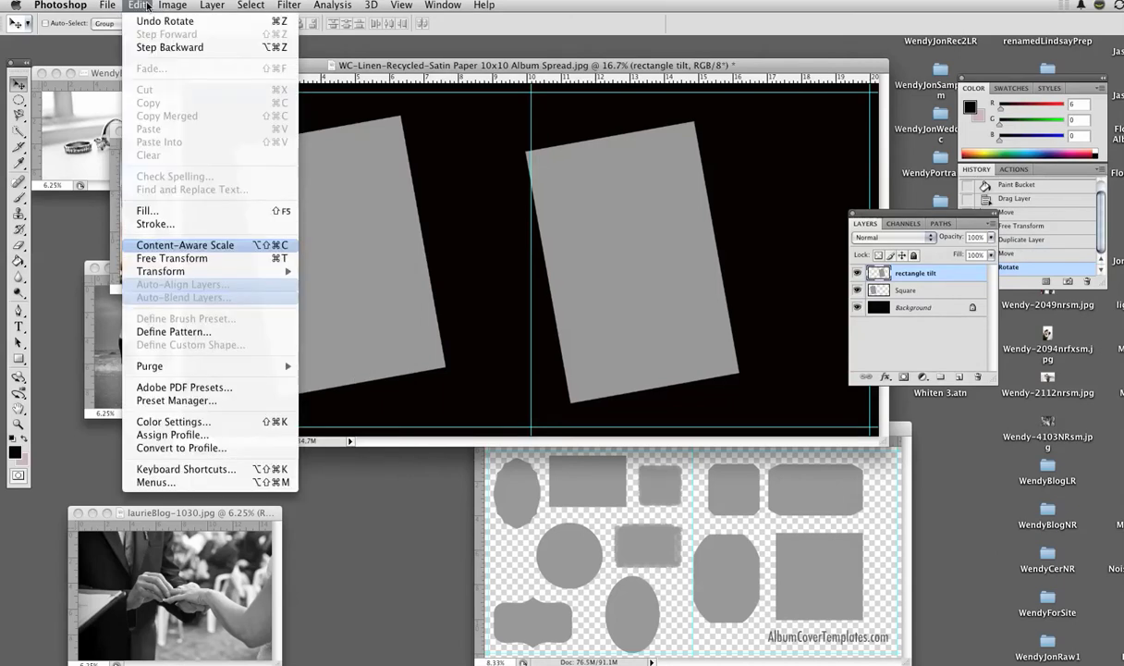
mouse_move(194, 271)
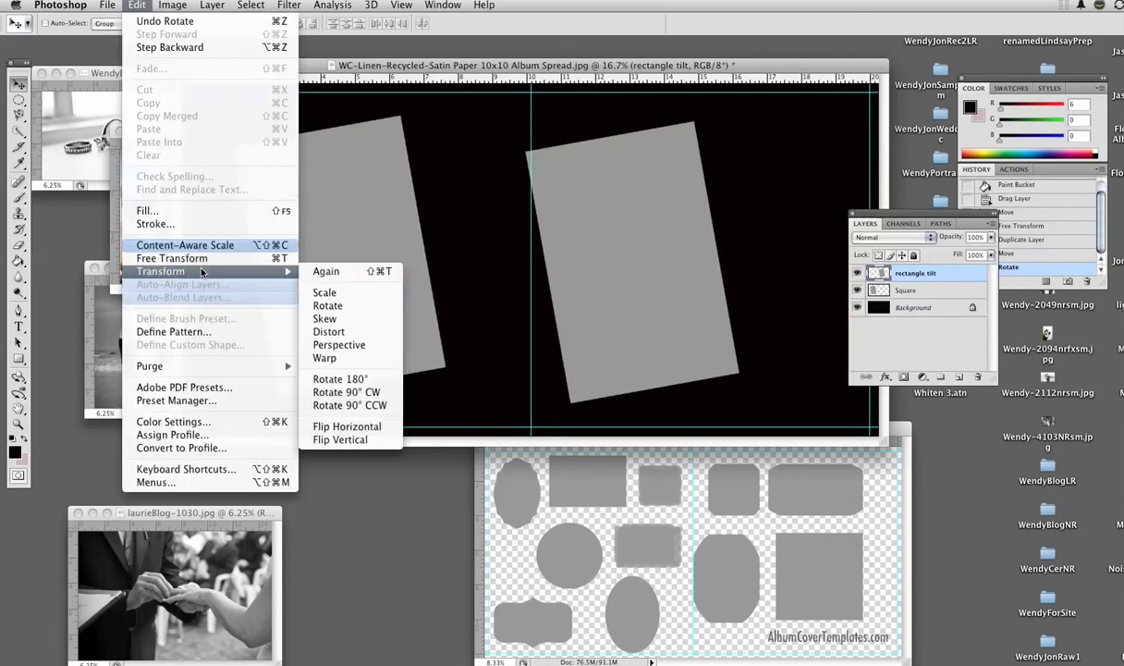
click(345, 392)
drag(678, 288, 735, 282)
Step: Free Transform the right rectangle to about -55° tilt, slightly smaller and shifted down-right
click(136, 7)
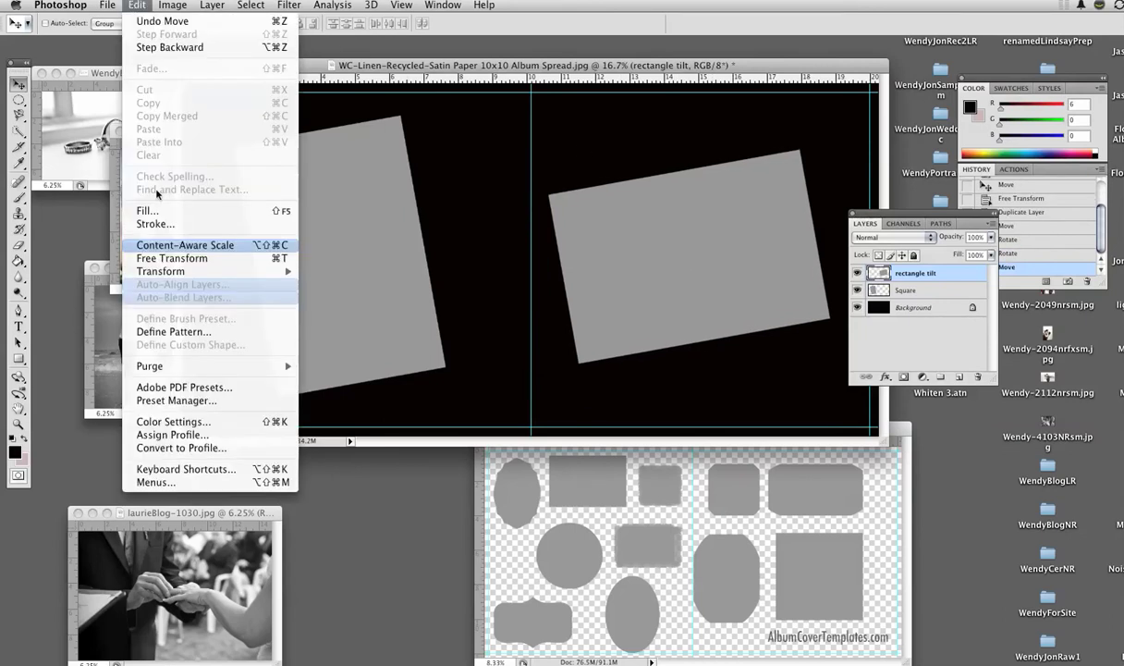
click(157, 248)
drag(814, 162, 631, 92)
drag(680, 432, 685, 410)
drag(726, 232, 733, 241)
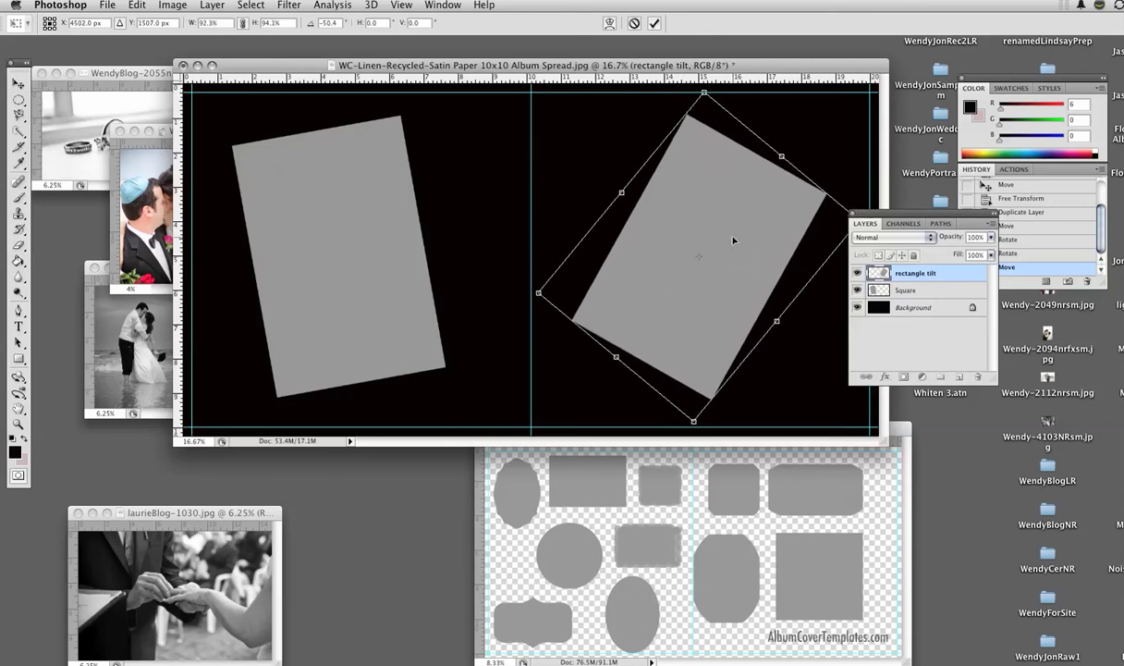
key(Return)
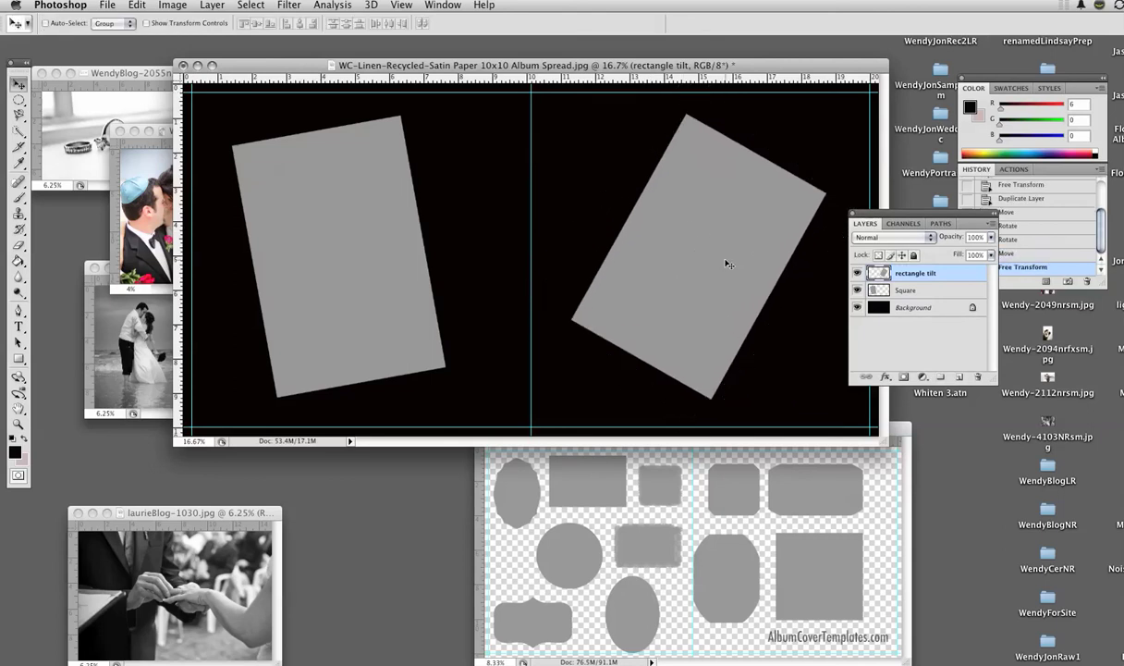
Step: Delete the 'rectangle tilt' layer and bring the shape templates document forward
right_click(904, 277)
click(939, 330)
click(708, 213)
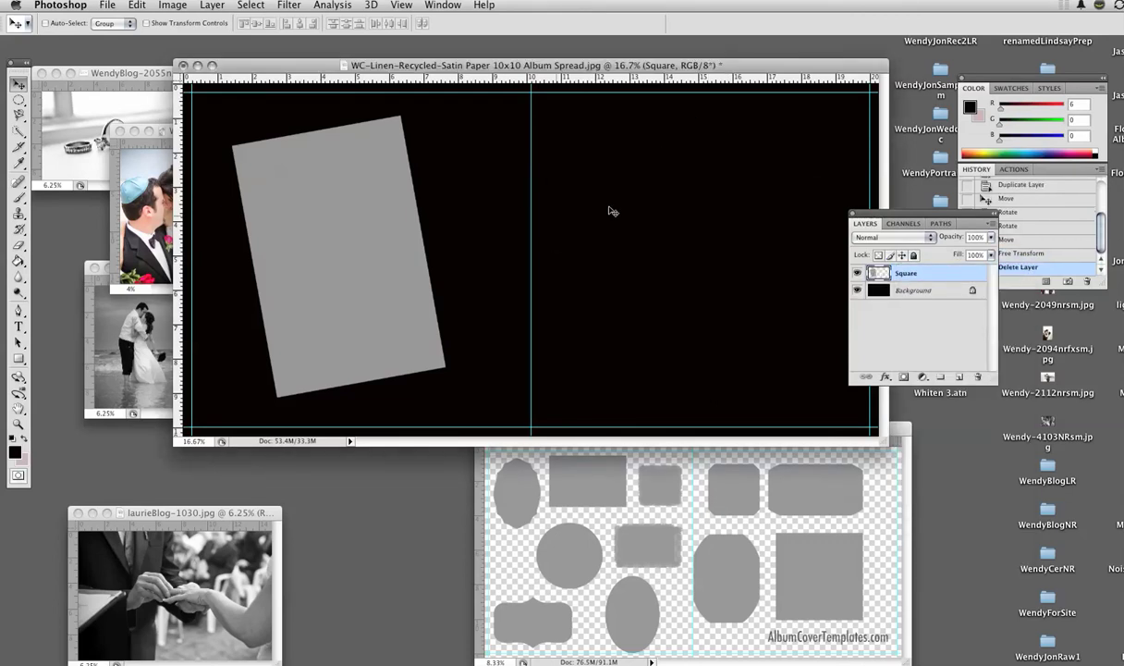
click(870, 478)
drag(671, 436, 646, 420)
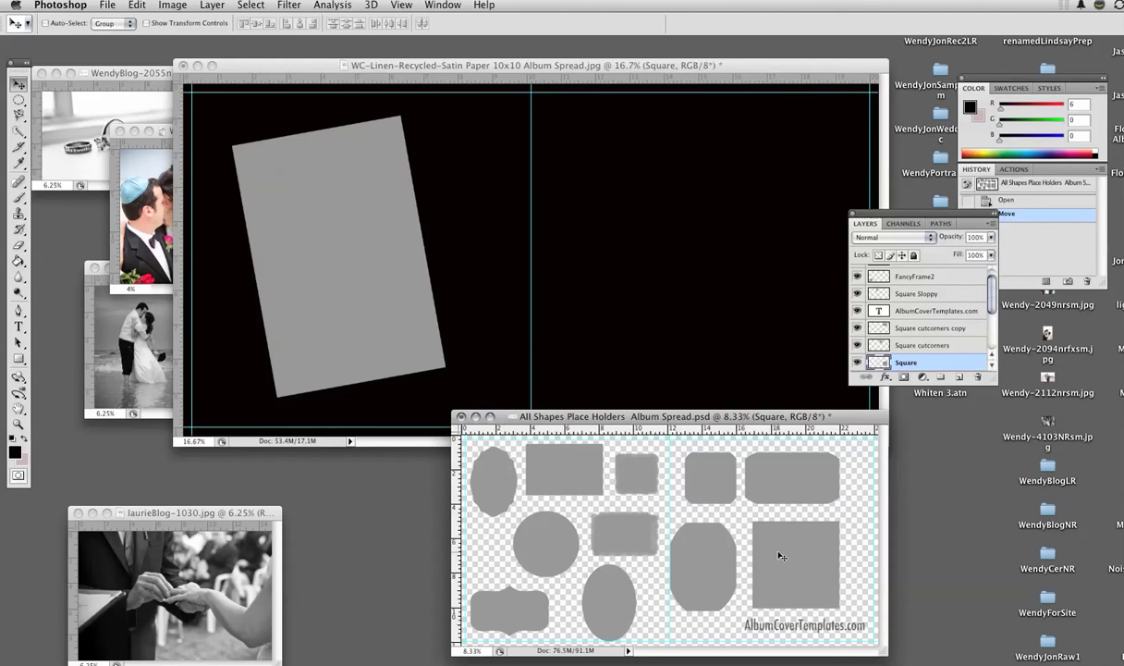
Step: Copy a grey square onto the right page and Free Transform it down to 47.2%
drag(782, 556, 658, 202)
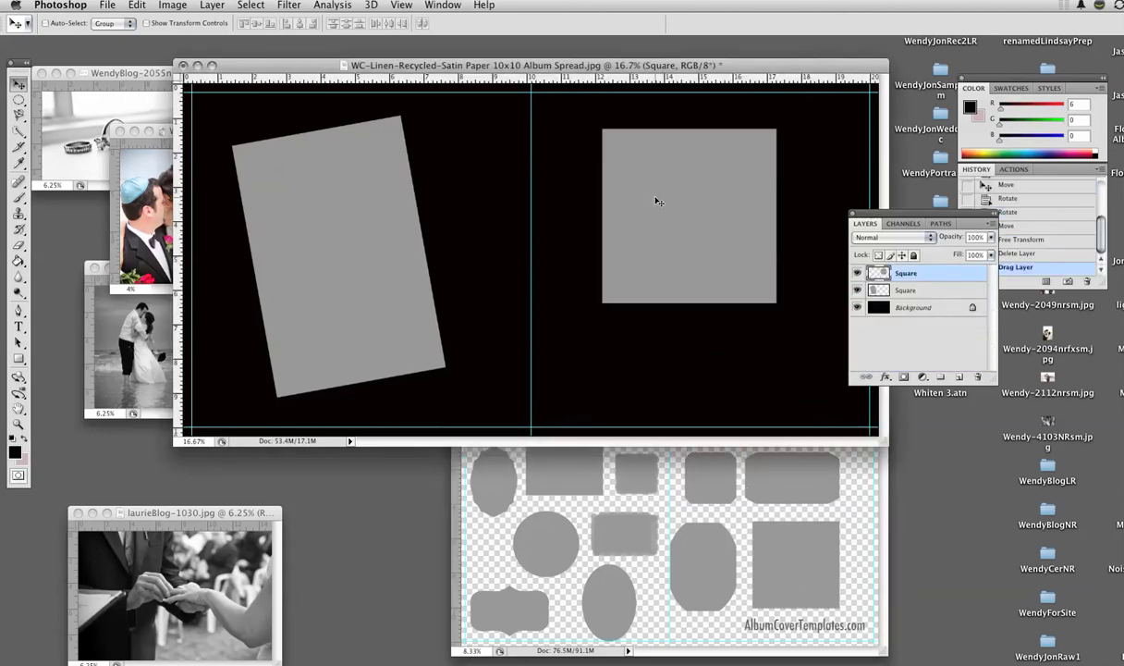
click(141, 5)
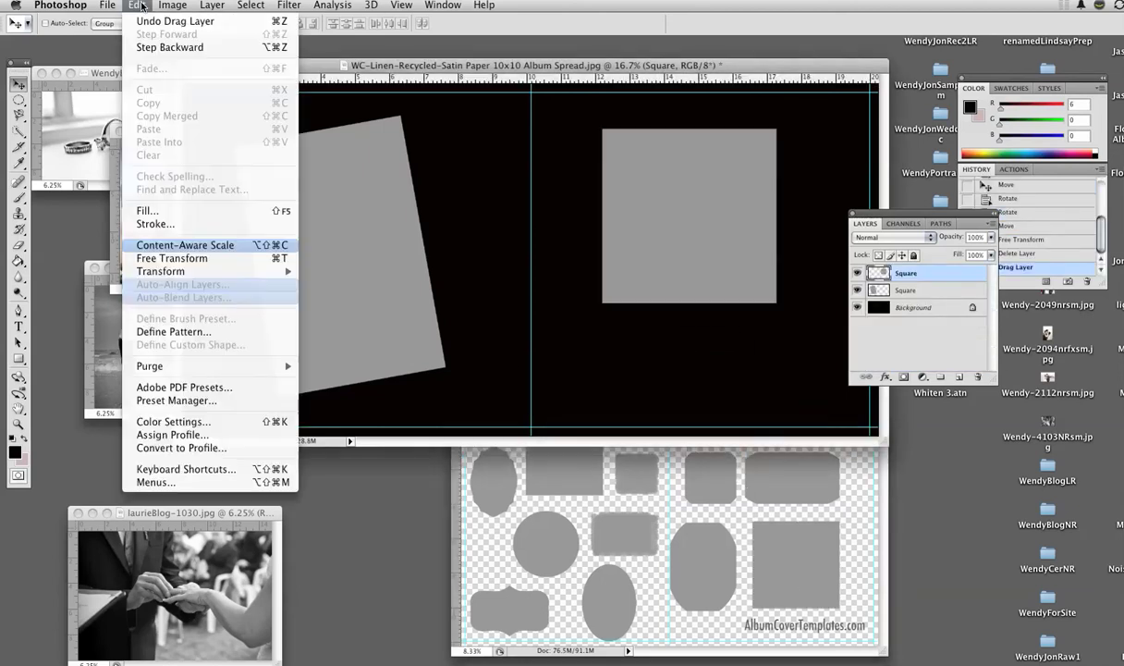
click(171, 258)
drag(782, 303, 690, 212)
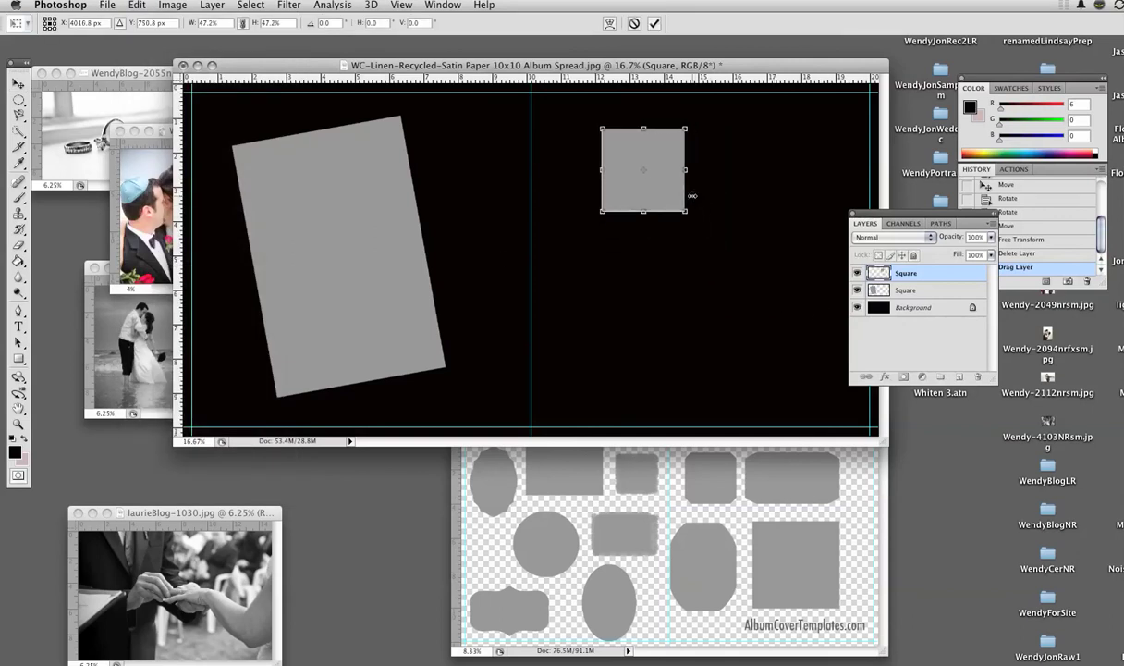
double_click(613, 140)
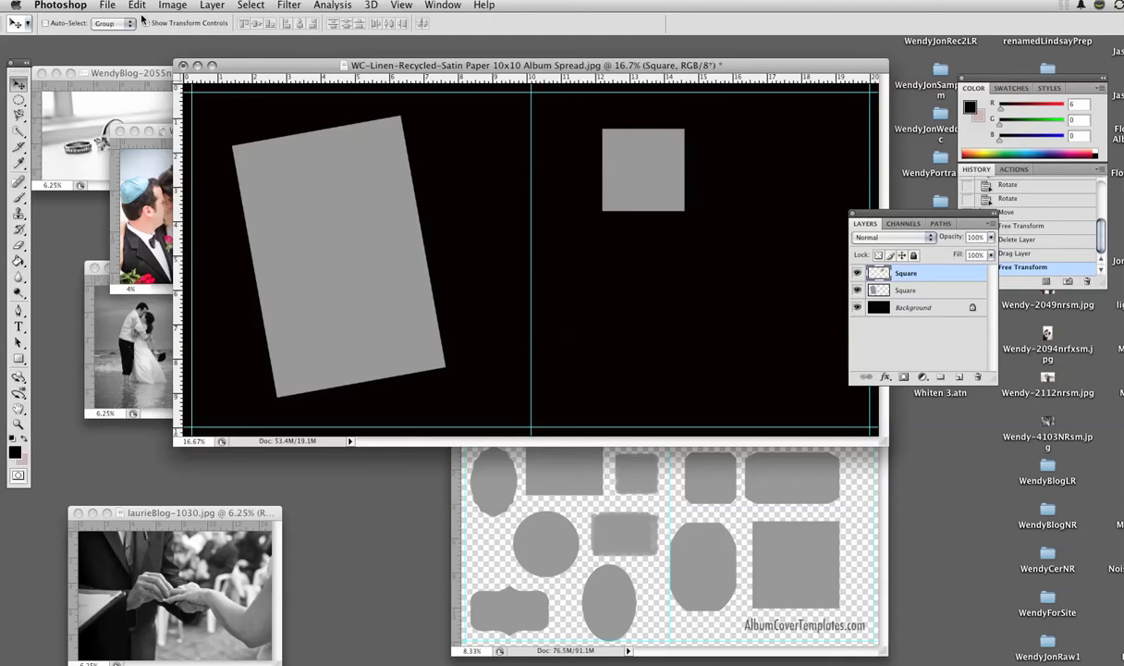
click(137, 7)
Step: Duplicate the Square layer as 'Square copy' and place it right of the original
mouse_move(212, 7)
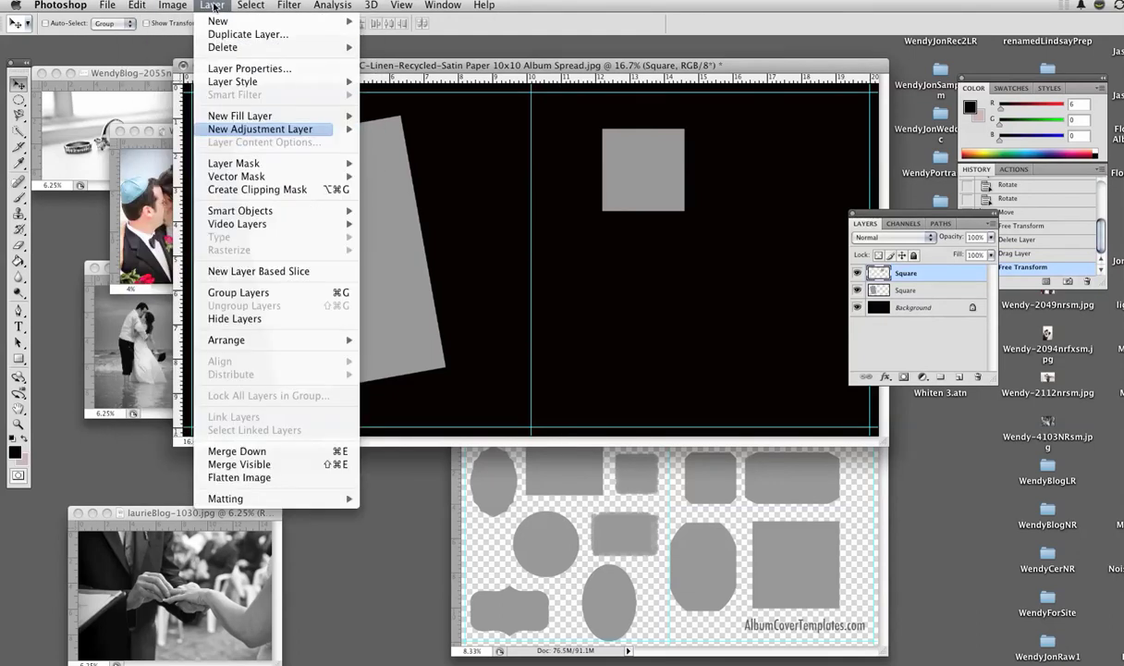
click(231, 34)
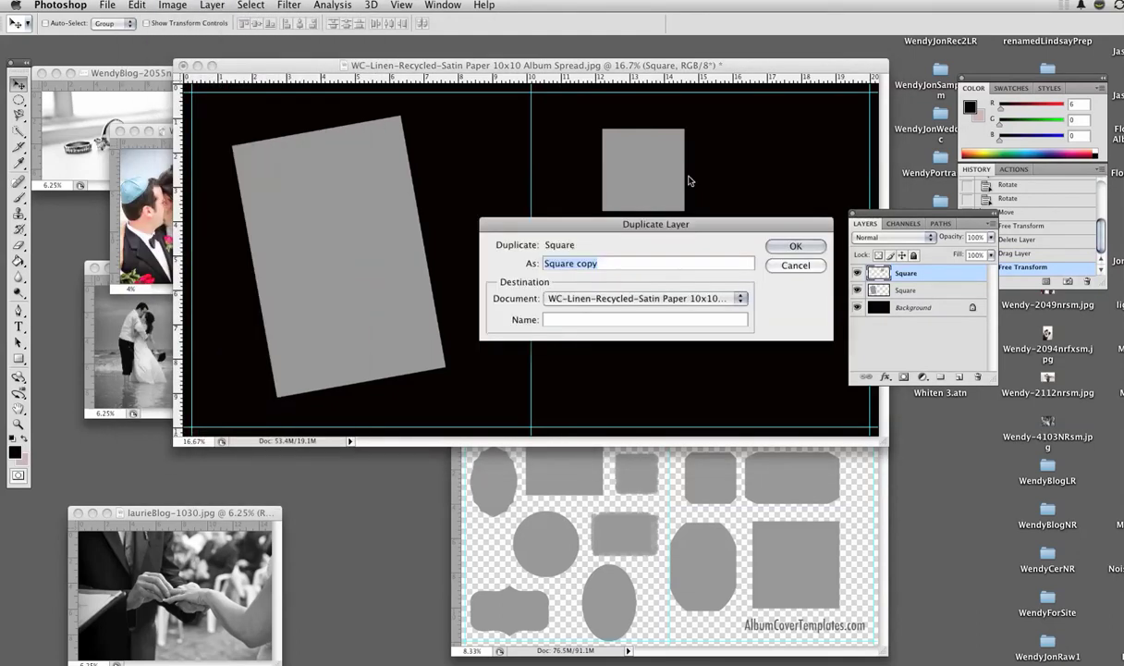
click(811, 252)
drag(654, 177, 755, 177)
click(137, 7)
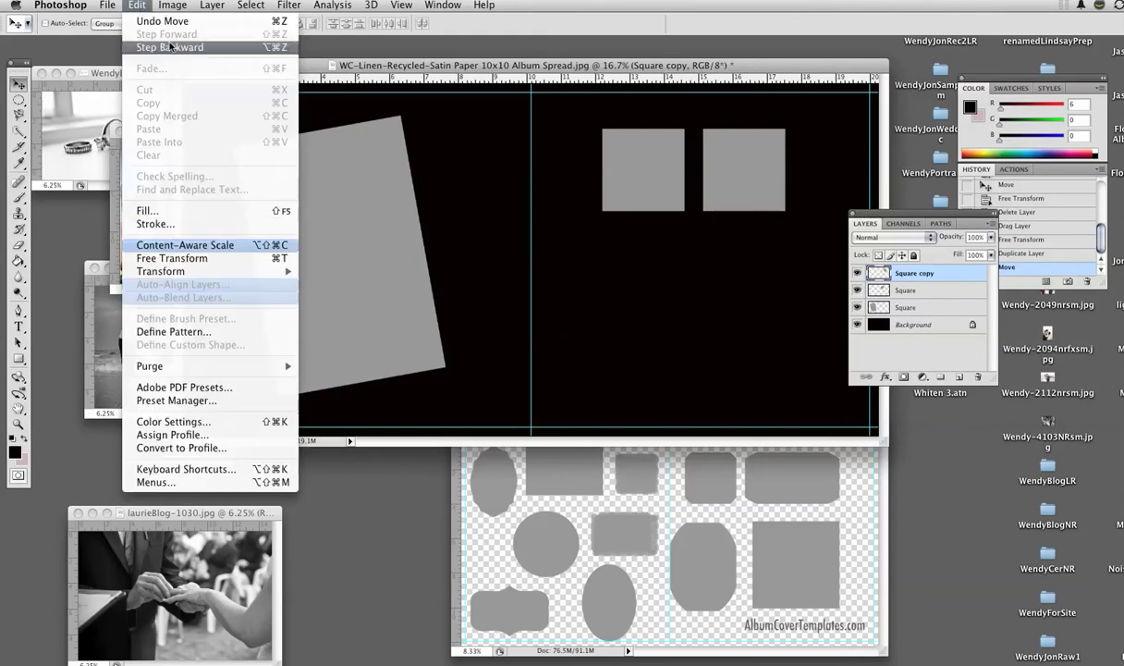
Step: Duplicate again as 'Square copy 2' and place it below the right square
mouse_move(205, 9)
click(210, 37)
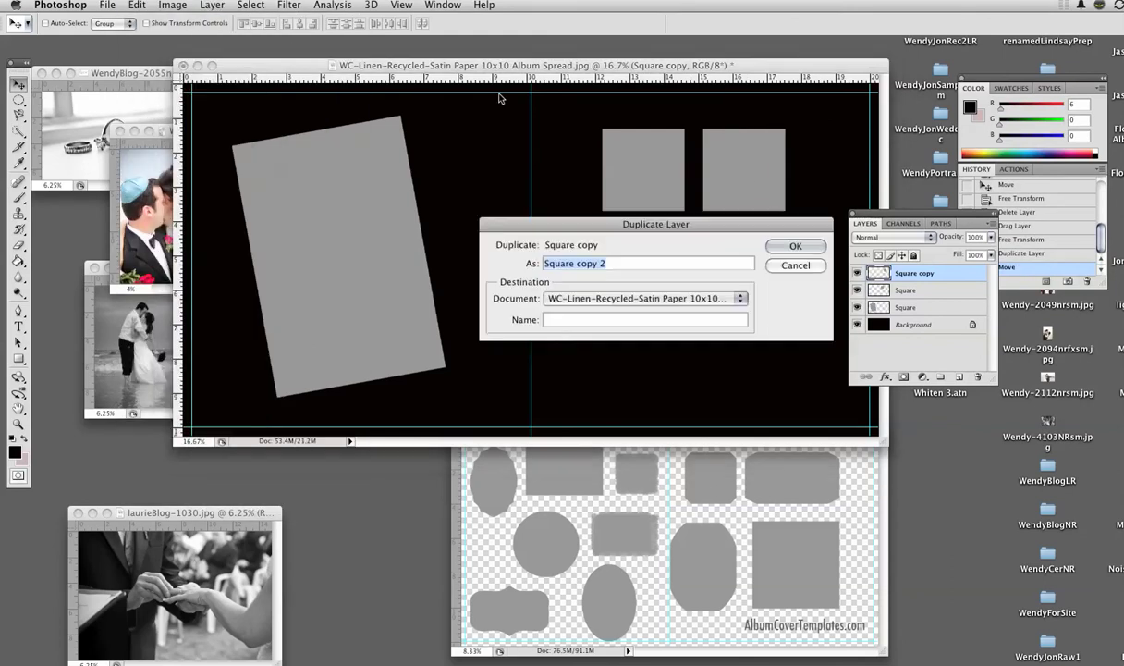
click(788, 243)
drag(746, 188, 746, 288)
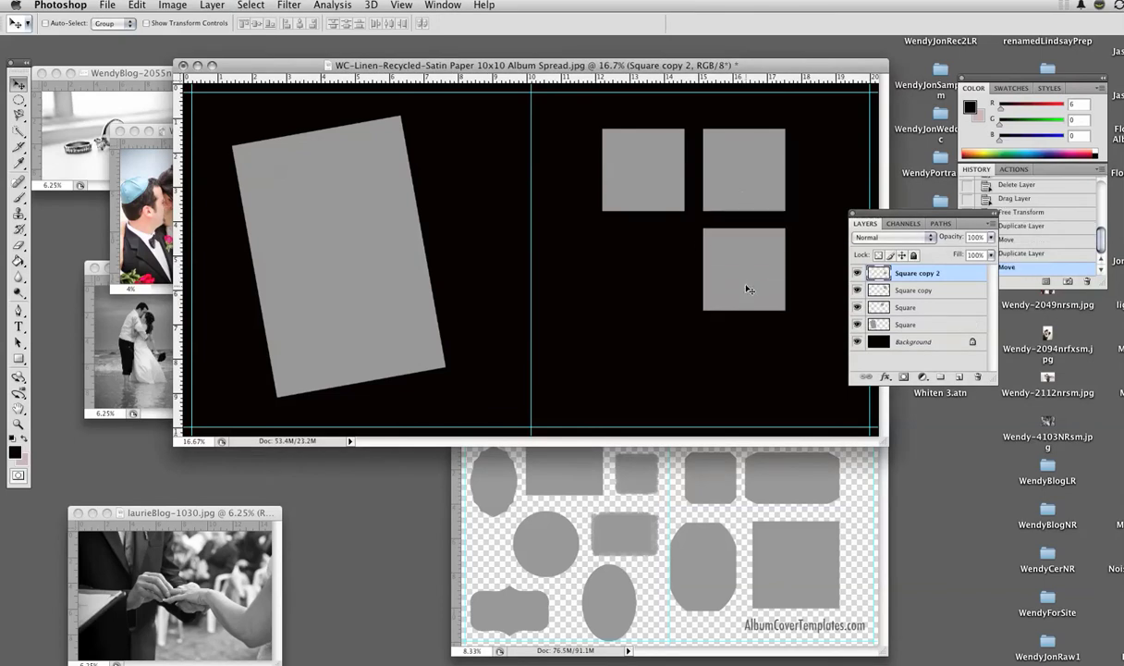
Step: Rearrange the three squares into one vertical column near the right edge
click(915, 290)
drag(638, 153, 644, 354)
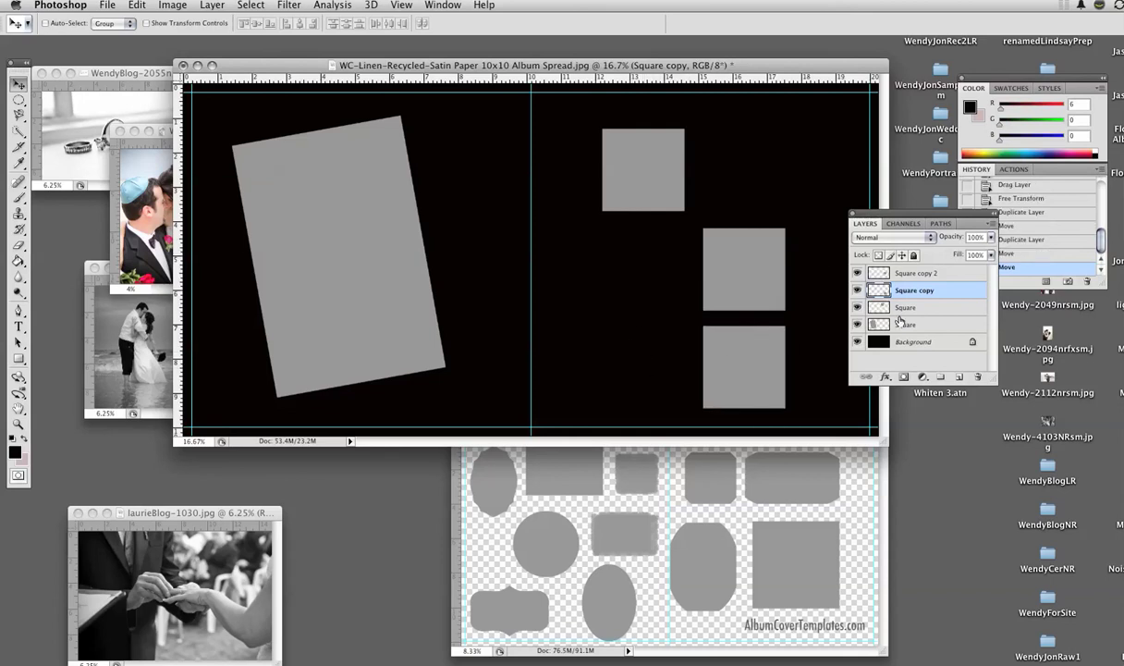
click(904, 275)
mouse_move(636, 162)
mouse_down()
mouse_move(657, 165)
mouse_move(636, 166)
mouse_up()
click(928, 308)
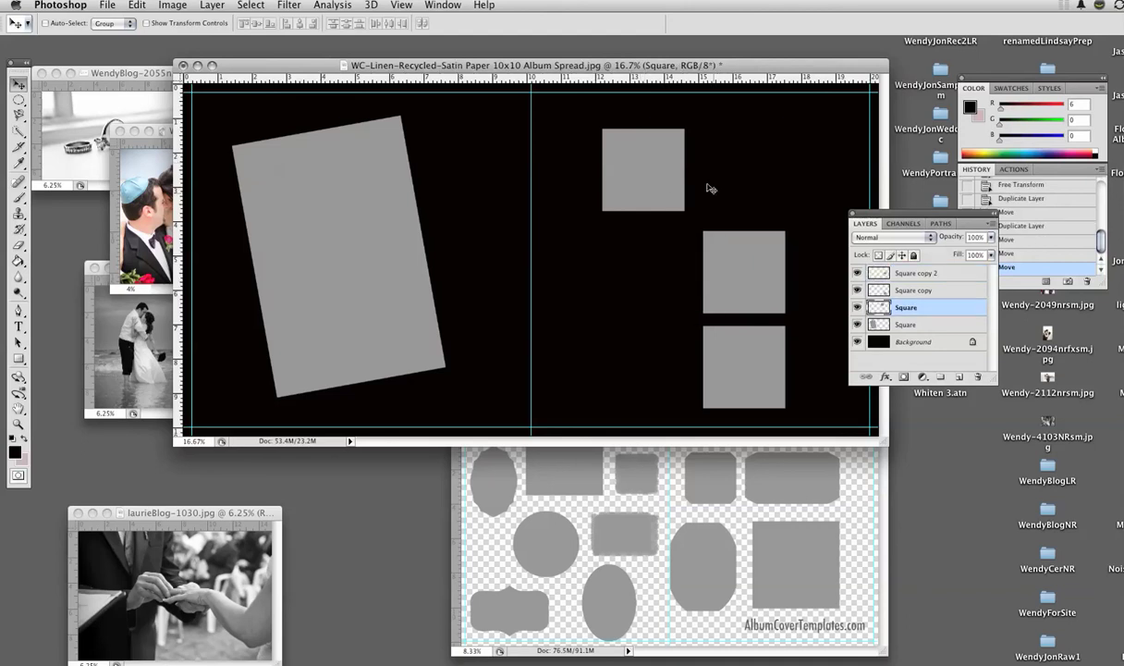
drag(642, 173, 730, 180)
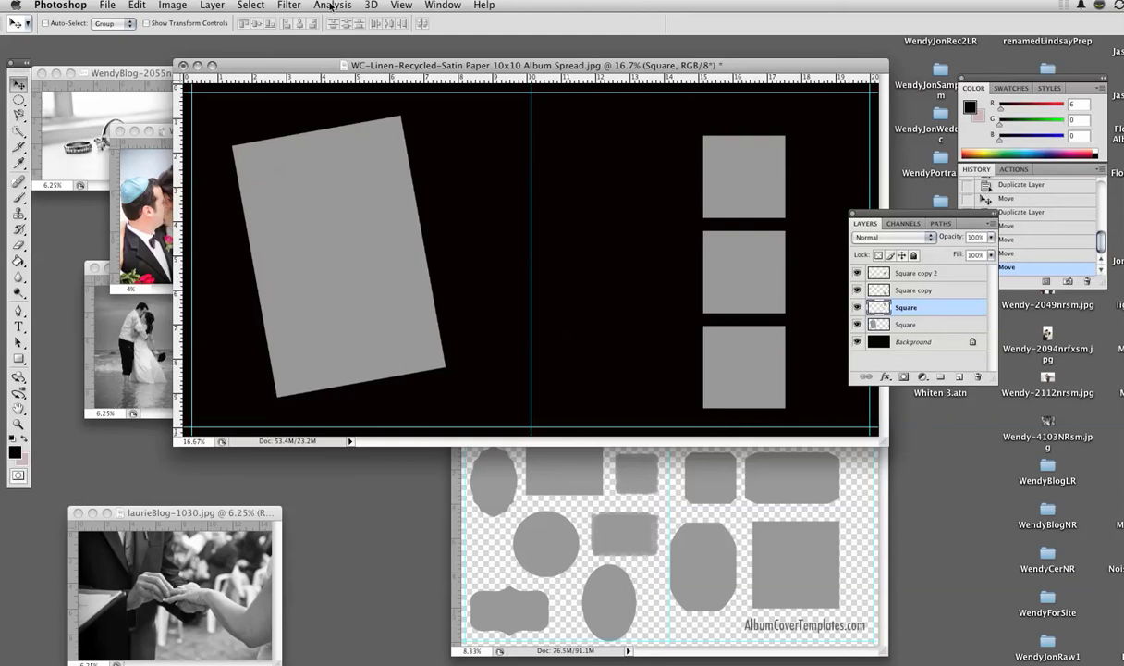
Step: Show the grid and align the top and bottom squares to it
click(398, 6)
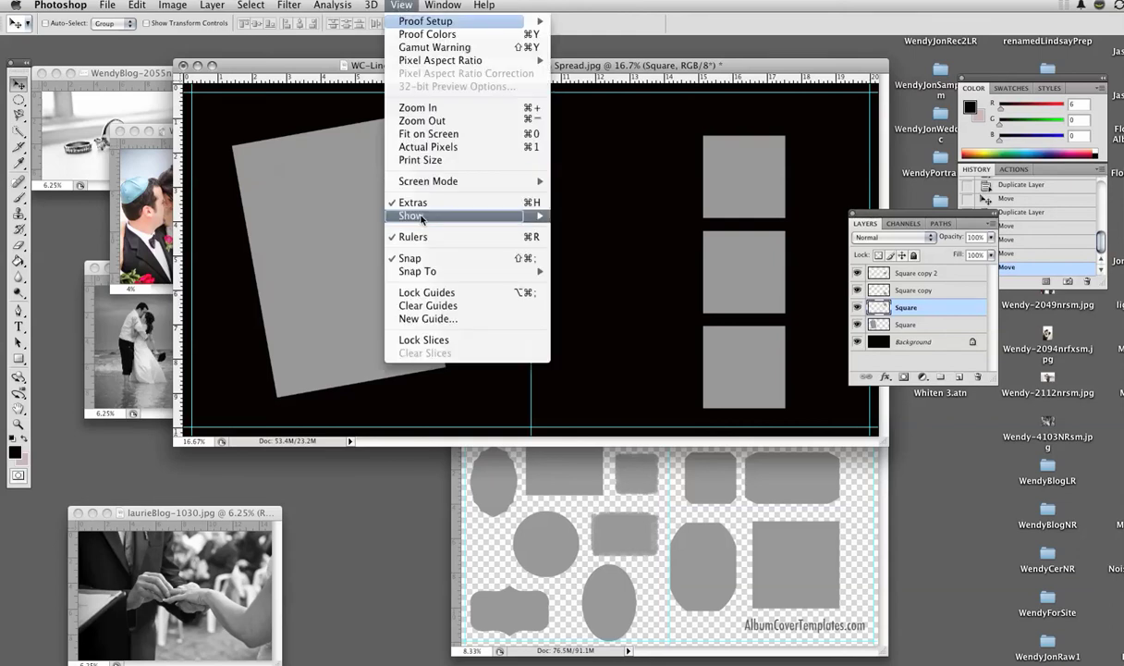
mouse_move(407, 215)
click(596, 254)
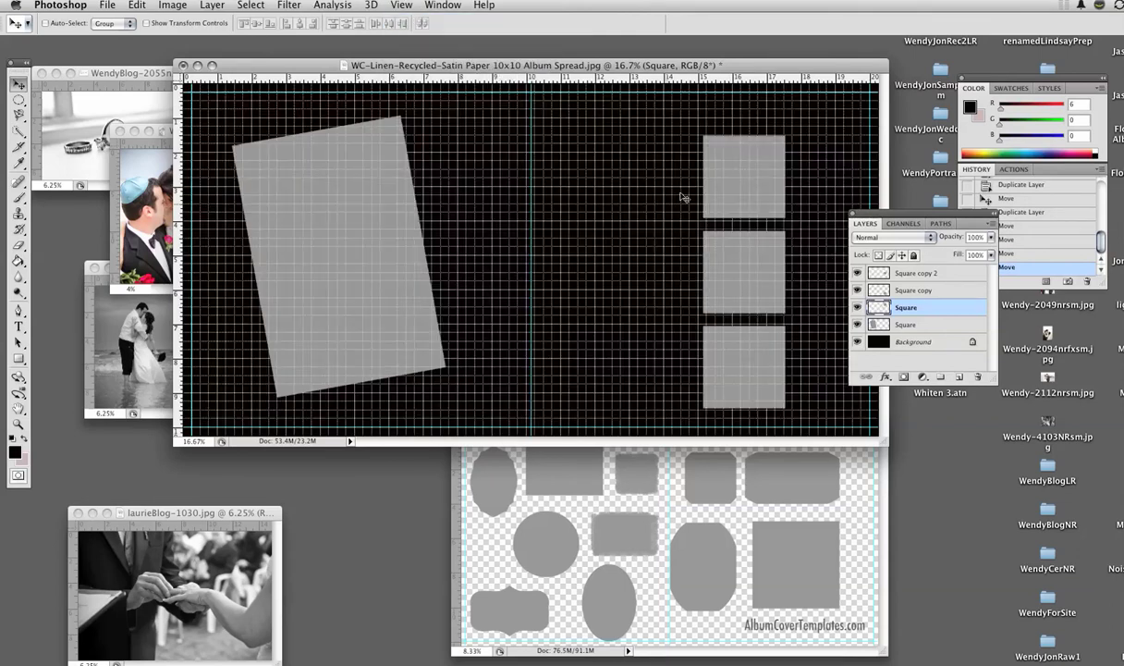
drag(709, 169, 750, 160)
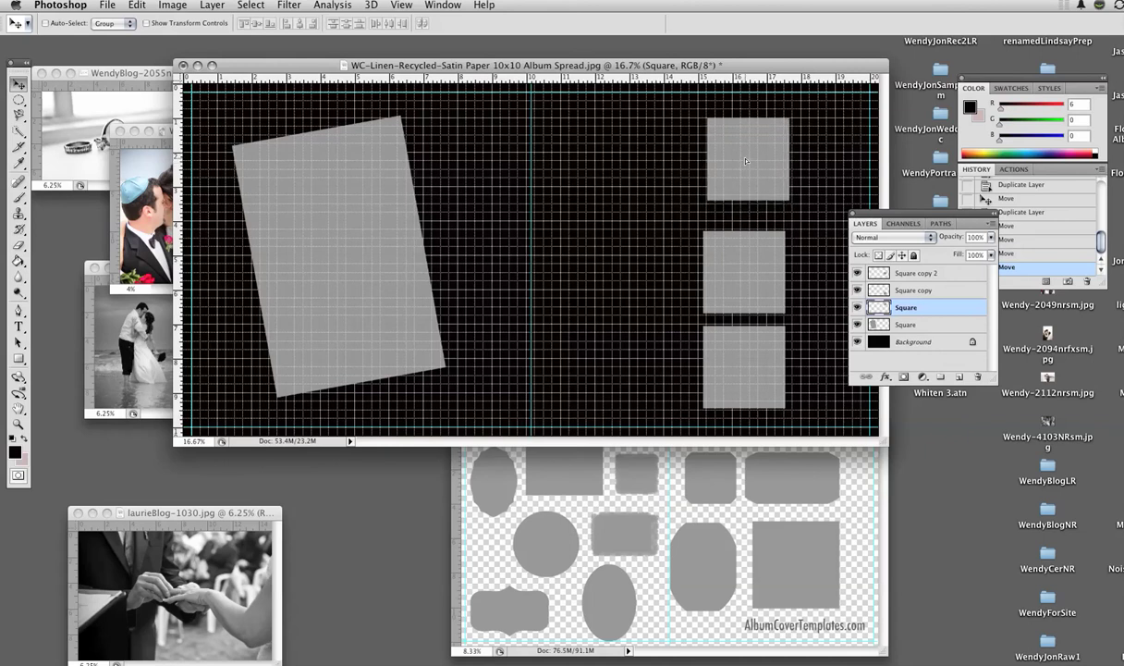
click(904, 291)
drag(730, 372, 733, 370)
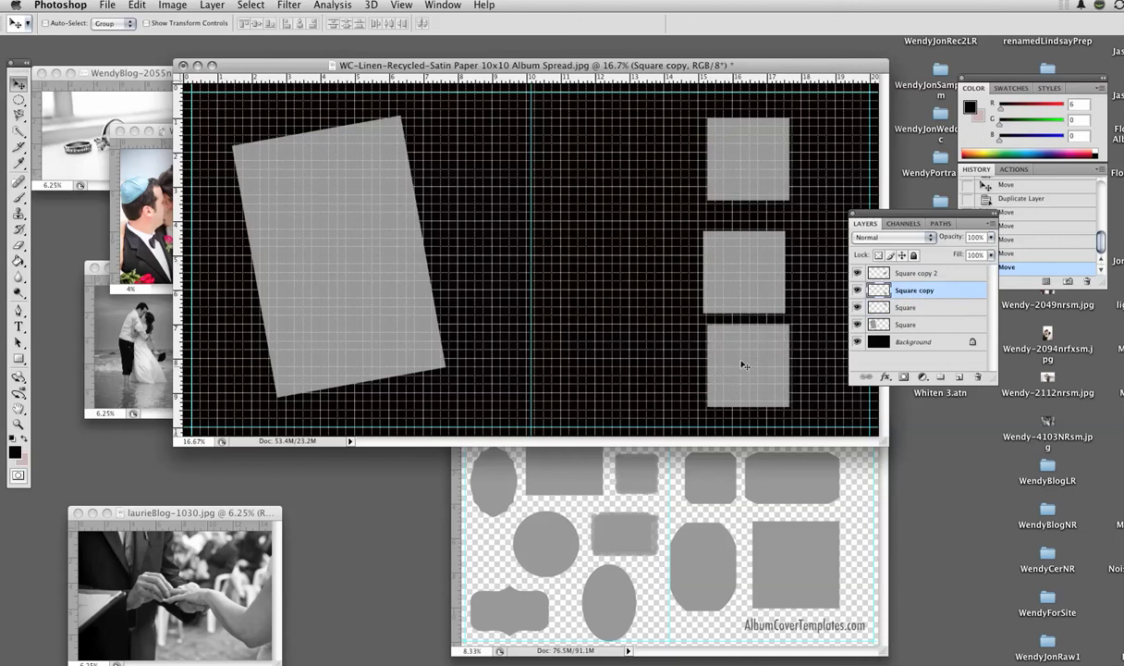
Step: Move the middle square up to even the spacing, then hide the grid
click(902, 273)
drag(731, 276, 735, 269)
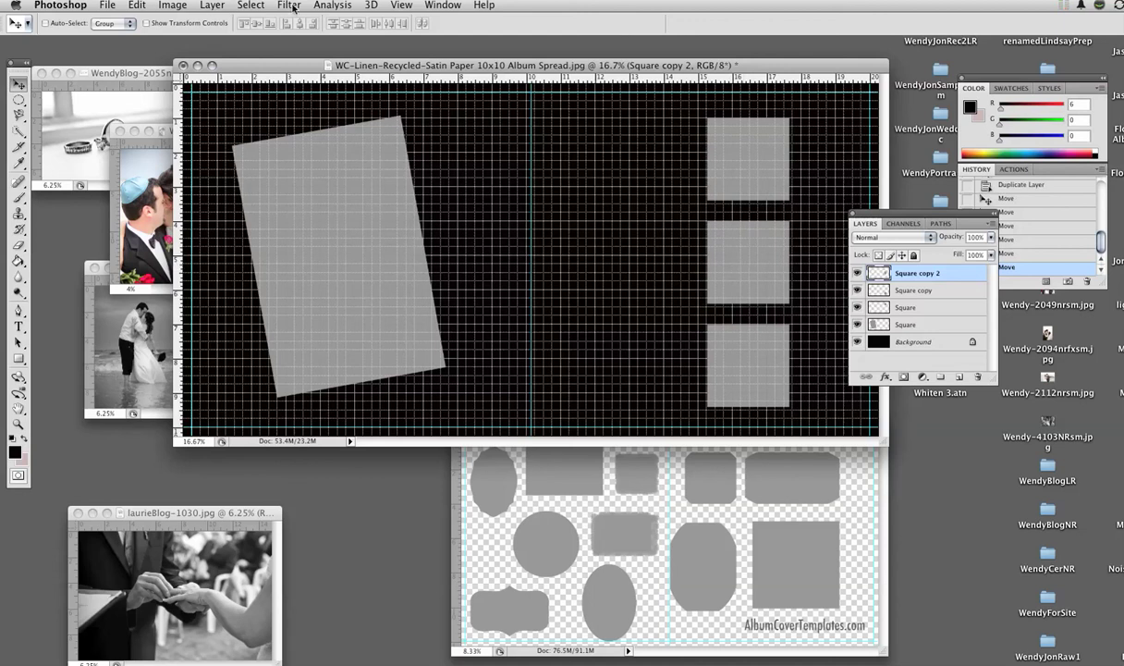
click(402, 6)
mouse_move(444, 215)
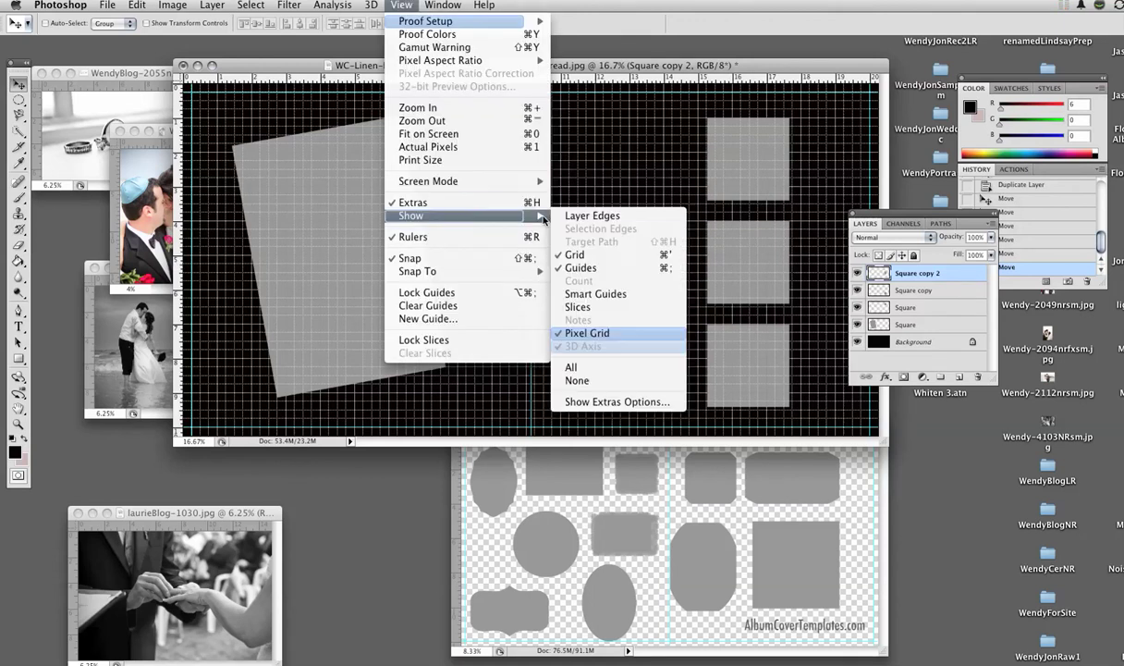
click(606, 255)
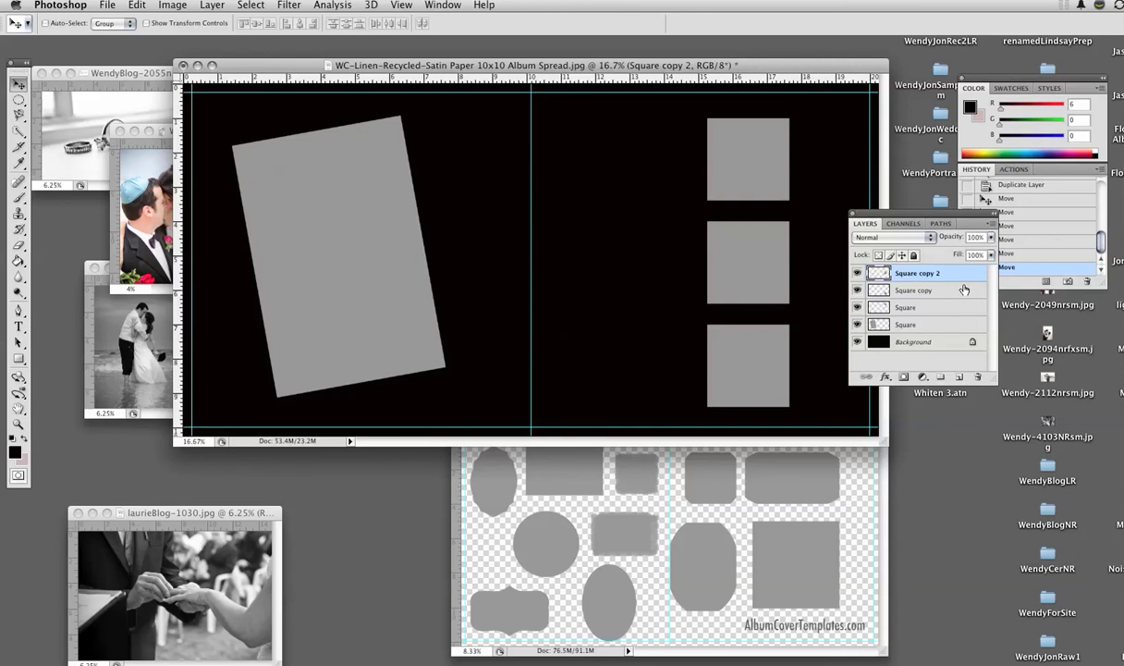
Step: Merge the three Square layers into 'Square copy 2' and shift the column left toward mid-page
shift+click(901, 308)
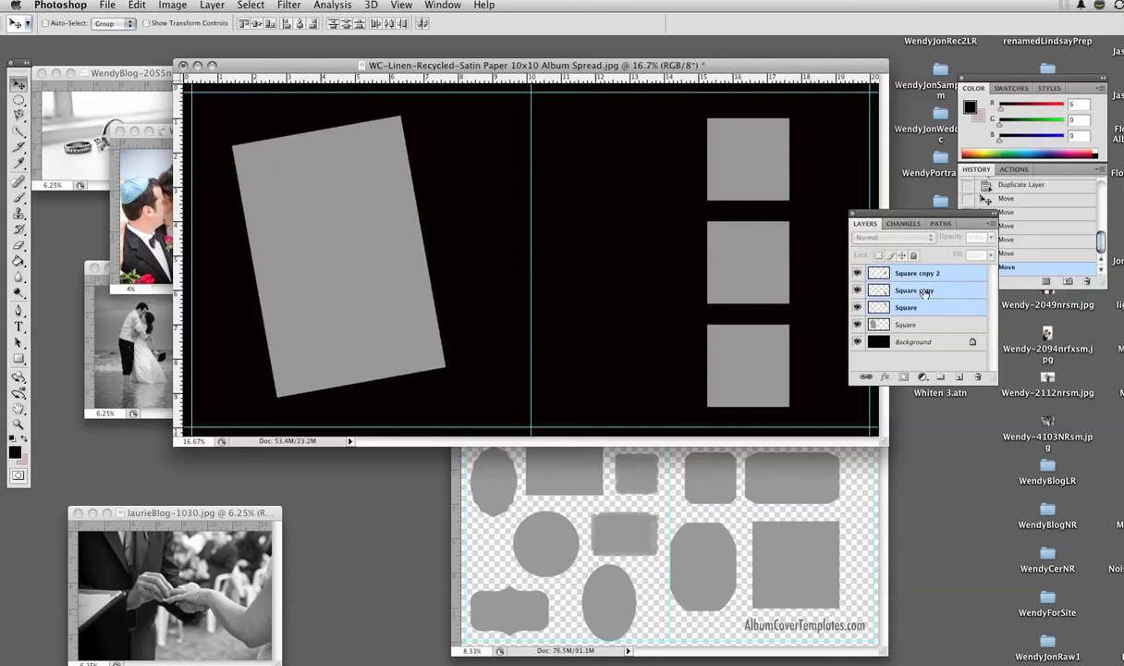
right_click(925, 292)
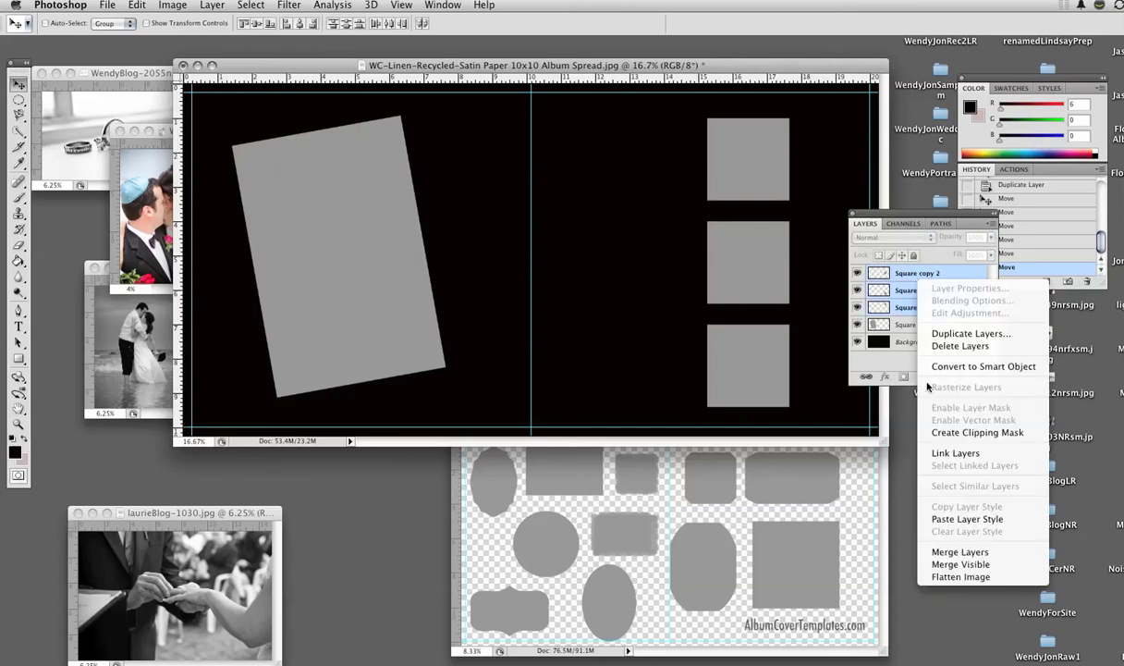
click(958, 552)
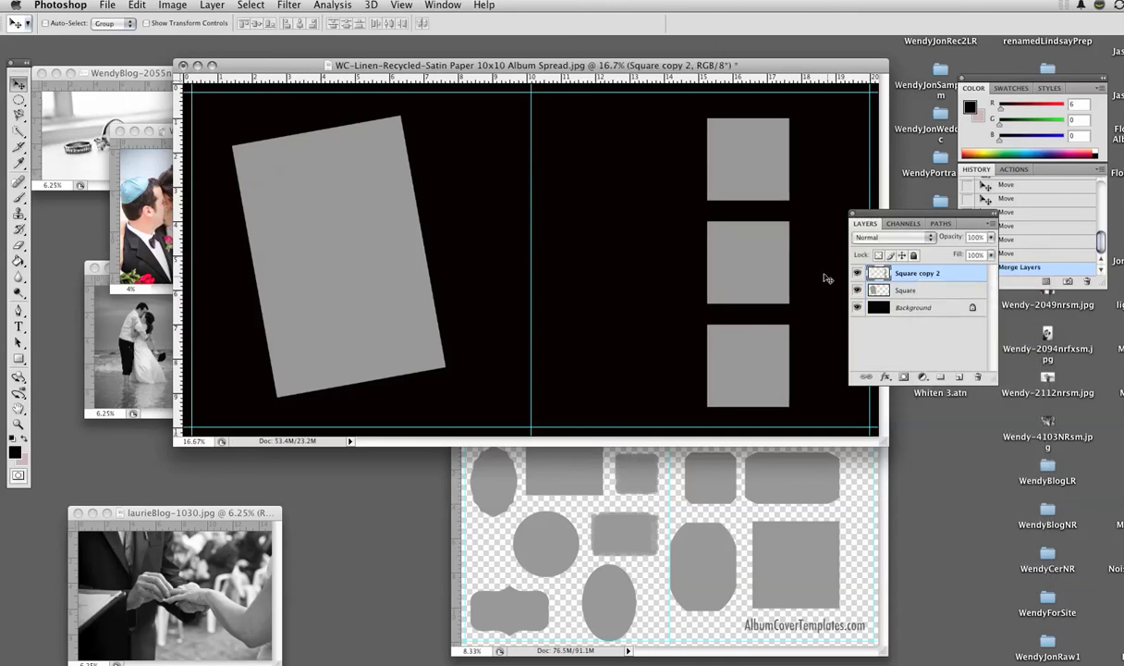
drag(740, 185, 646, 175)
Step: Rotate the column of squares 90° clockwise into a row and move it near the right page's top
click(173, 6)
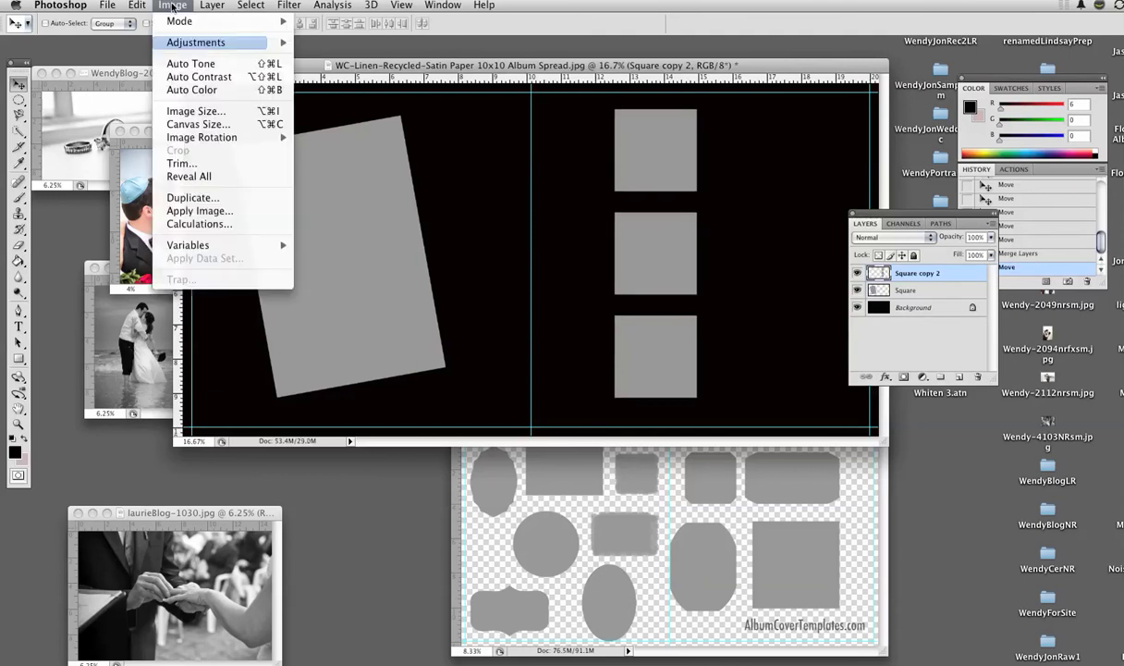
mouse_move(139, 7)
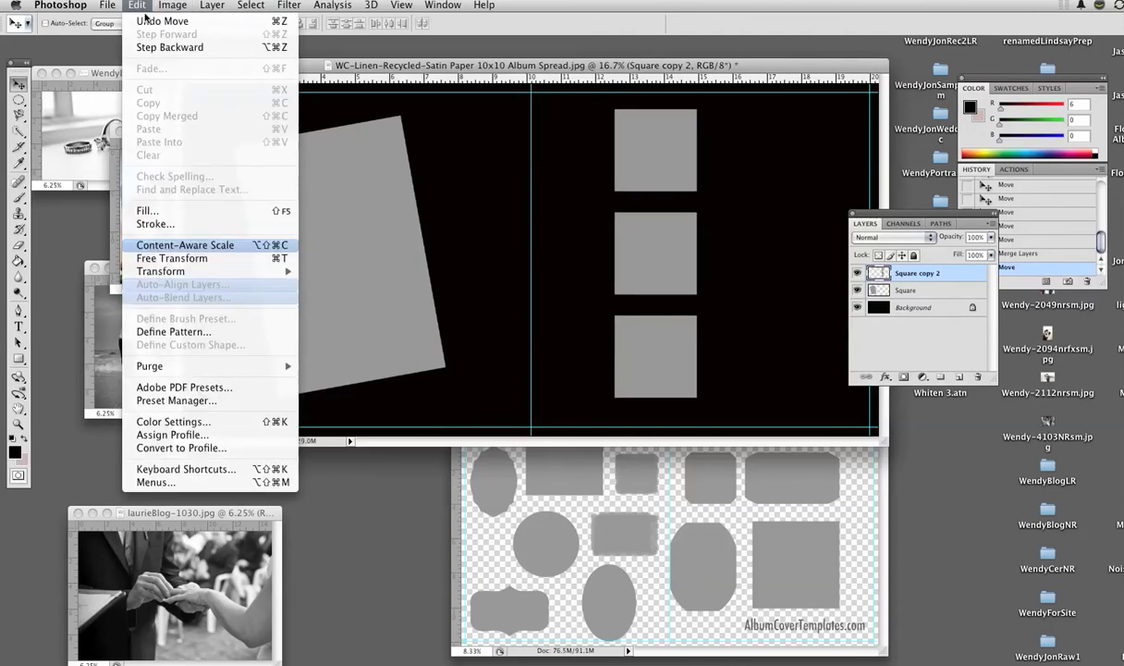
mouse_move(190, 271)
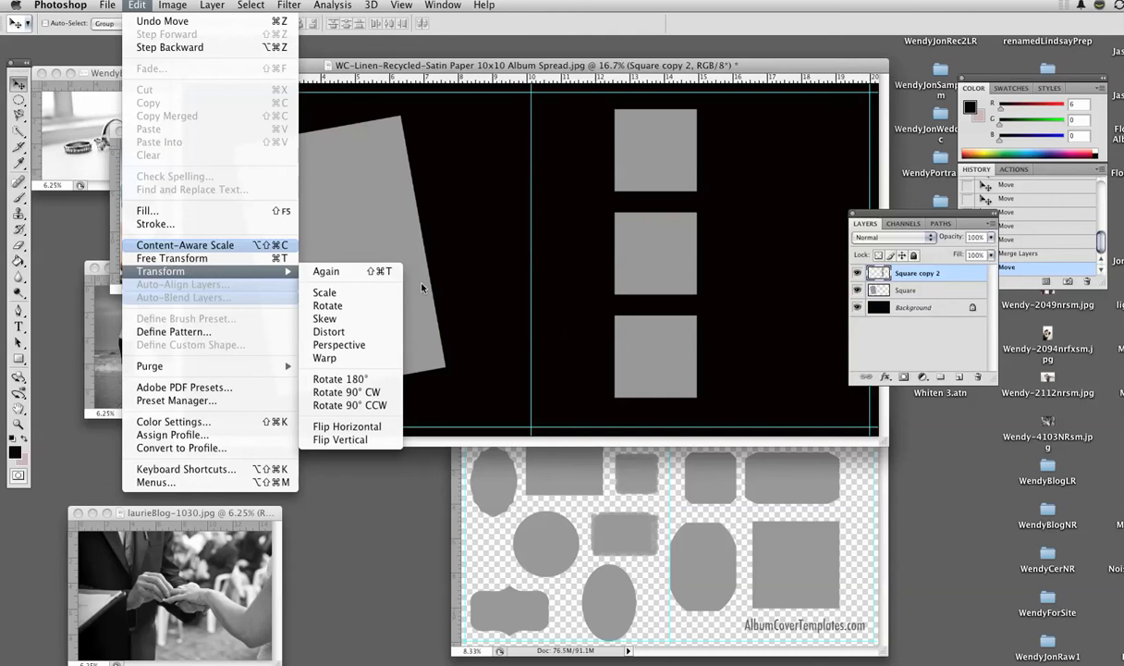
click(351, 392)
drag(531, 277, 594, 189)
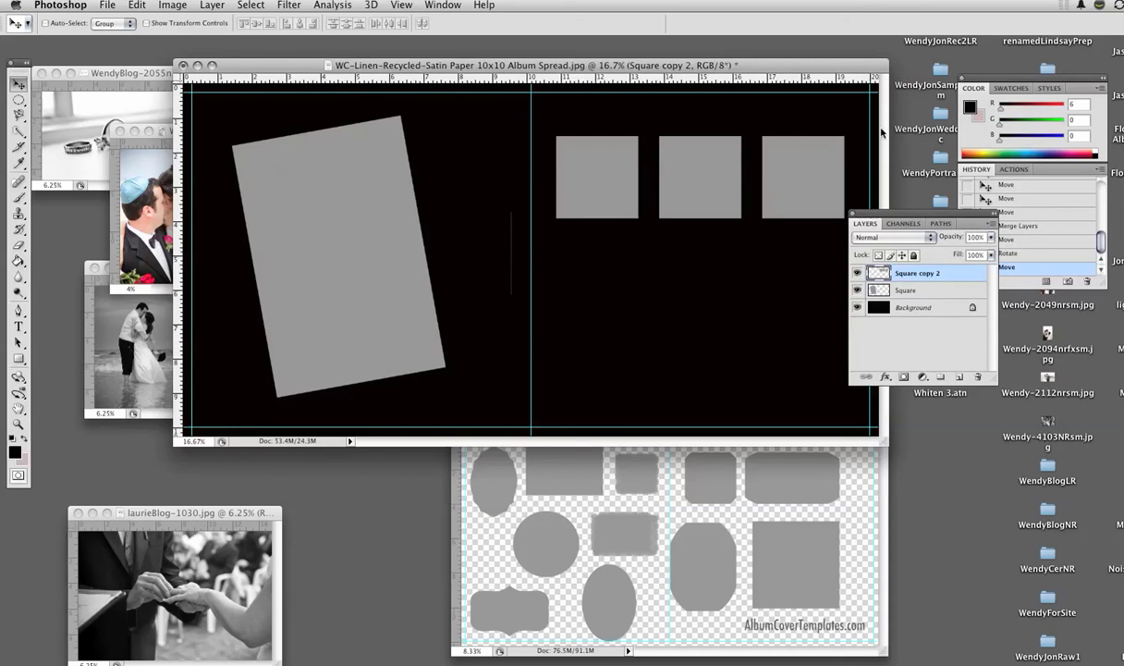
drag(715, 179, 719, 152)
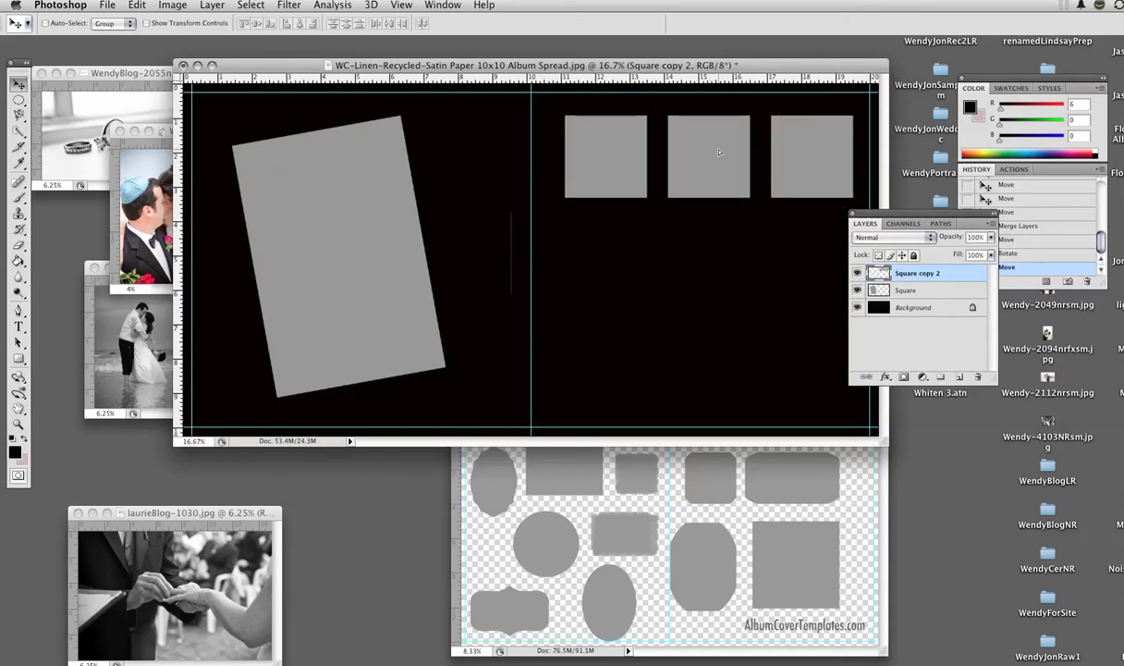
Step: Duplicate the squares row layer and drag the copy down into a second row
click(153, 9)
mouse_move(212, 5)
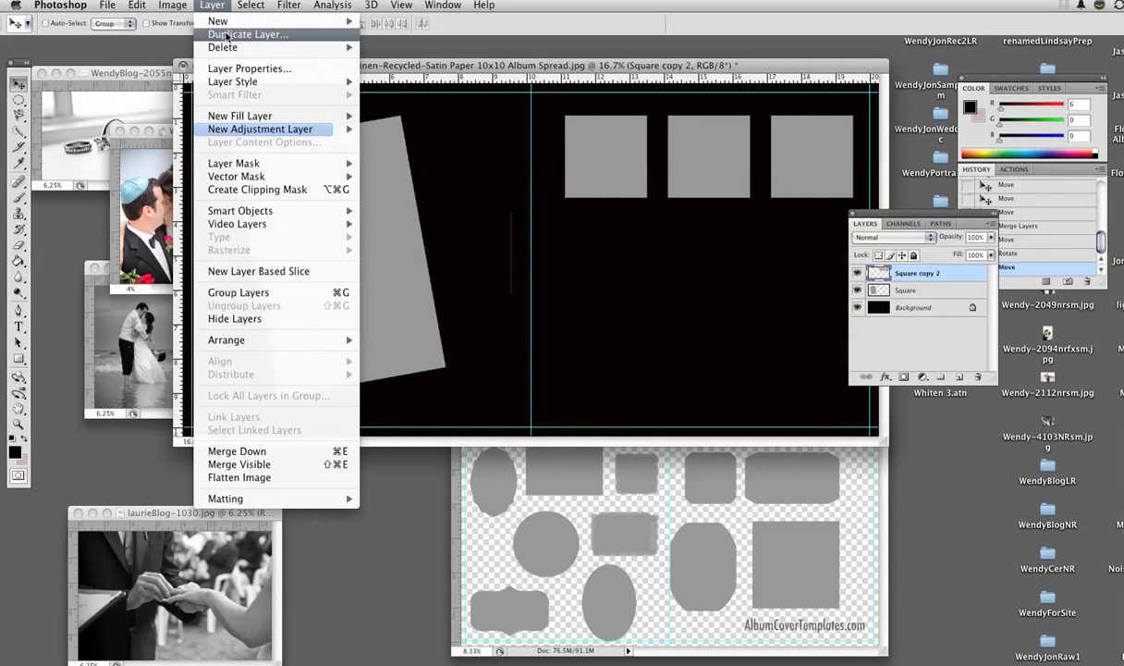
click(226, 37)
click(784, 245)
drag(680, 161, 715, 261)
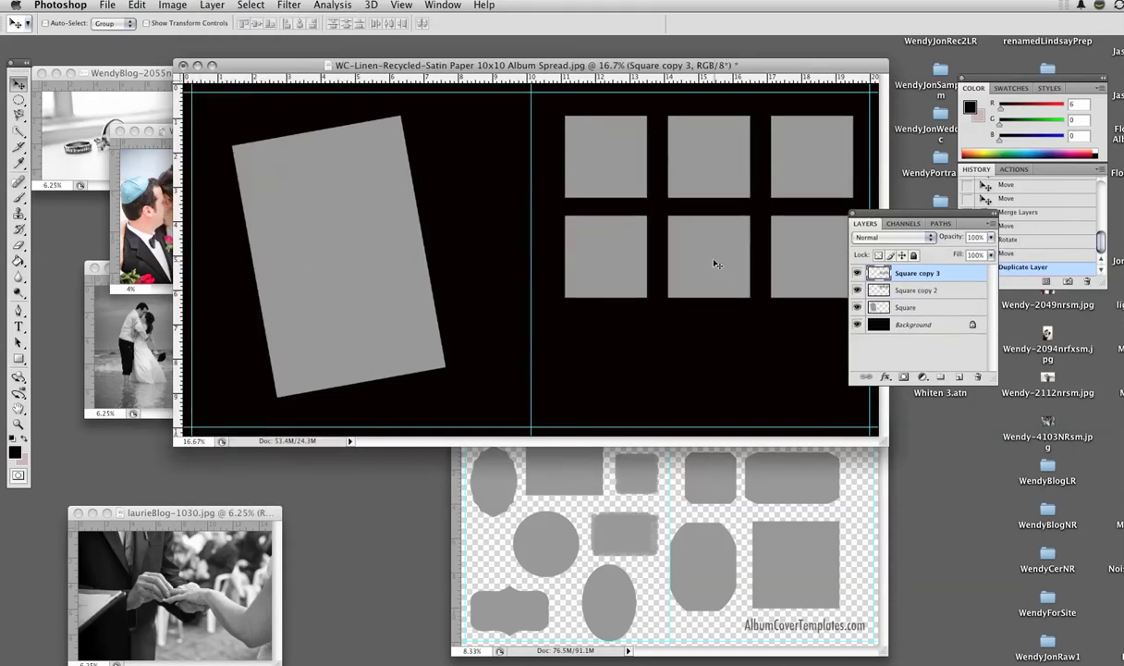
Step: Add Square copy 4 as a third row below, then select all three row layers to merge
click(212, 6)
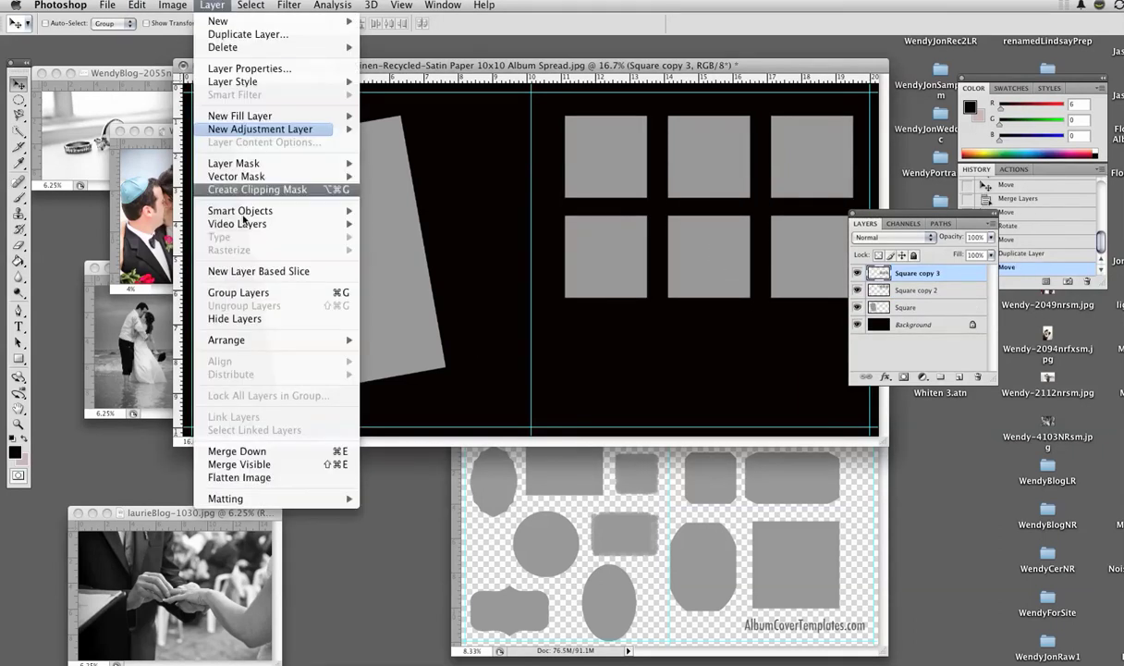
click(248, 34)
click(794, 248)
drag(713, 259, 715, 355)
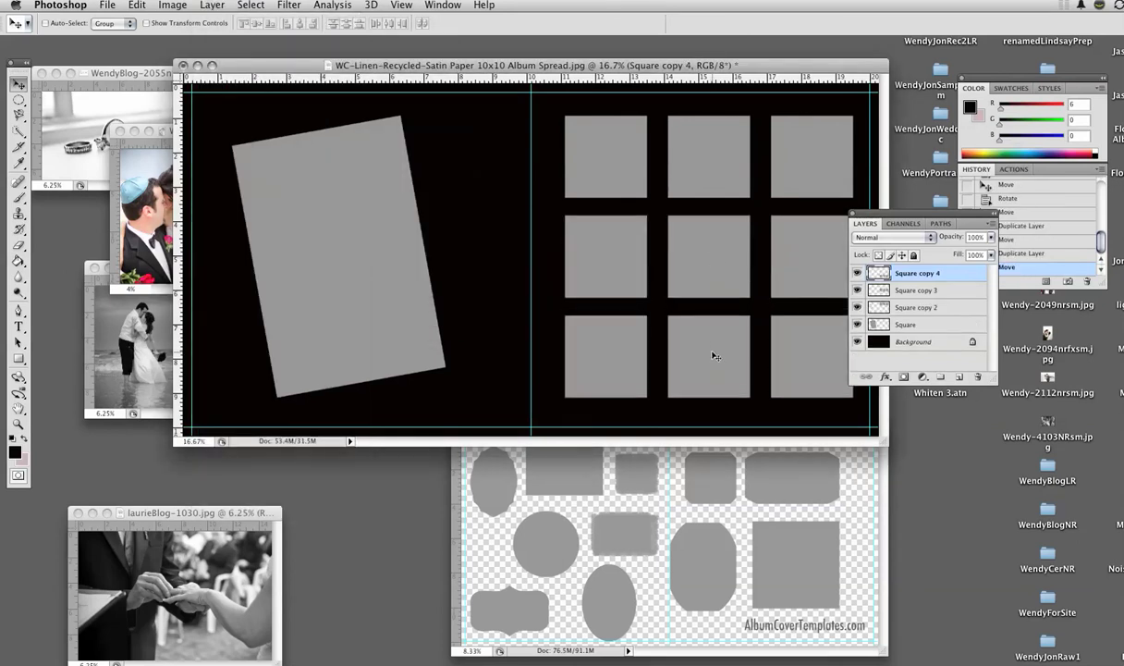
shift+click(926, 309)
right_click(927, 310)
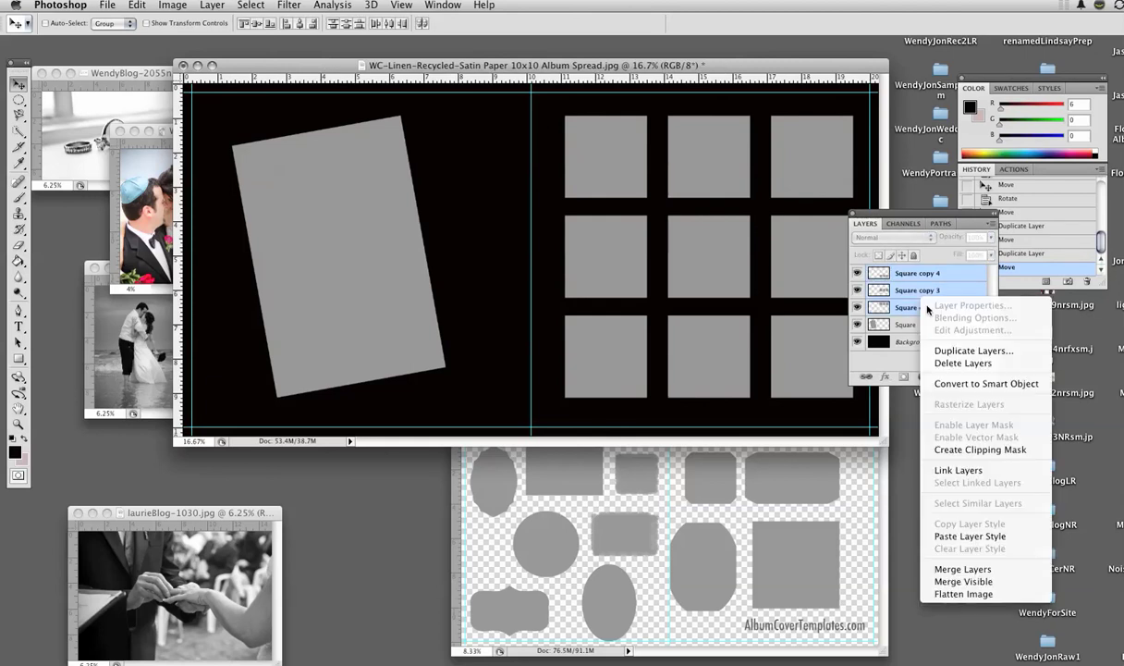